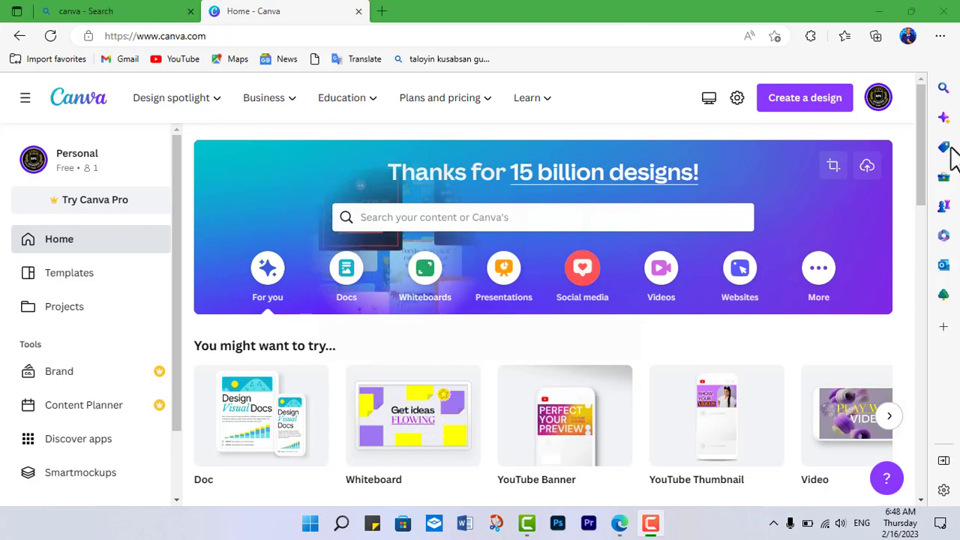
Create a blank YouTube Thumbnail design from the 'You might want to try' suggestions
mouse_move(922, 150)
left_mouse_down()
mouse_move(932, 242)
mouse_move(923, 208)
left_mouse_up()
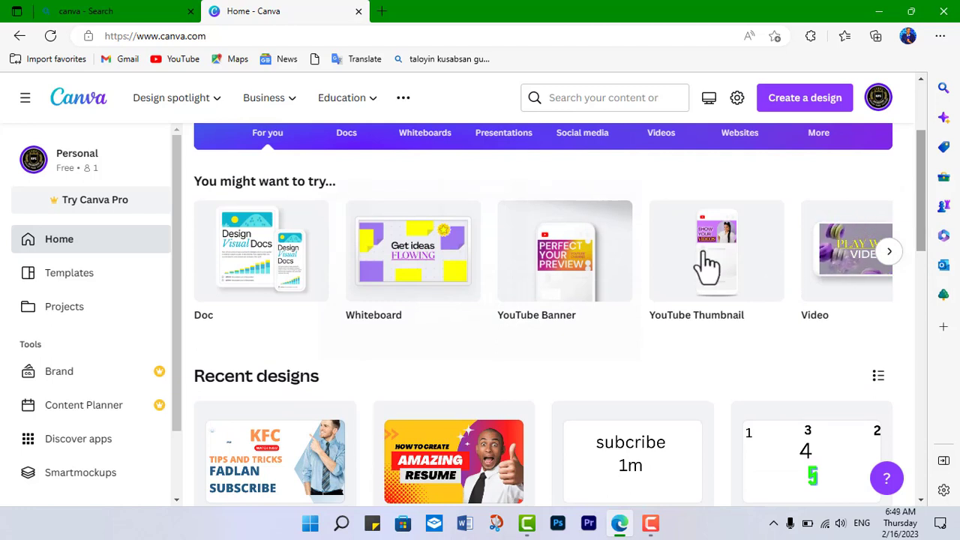
mouse_move(716, 252)
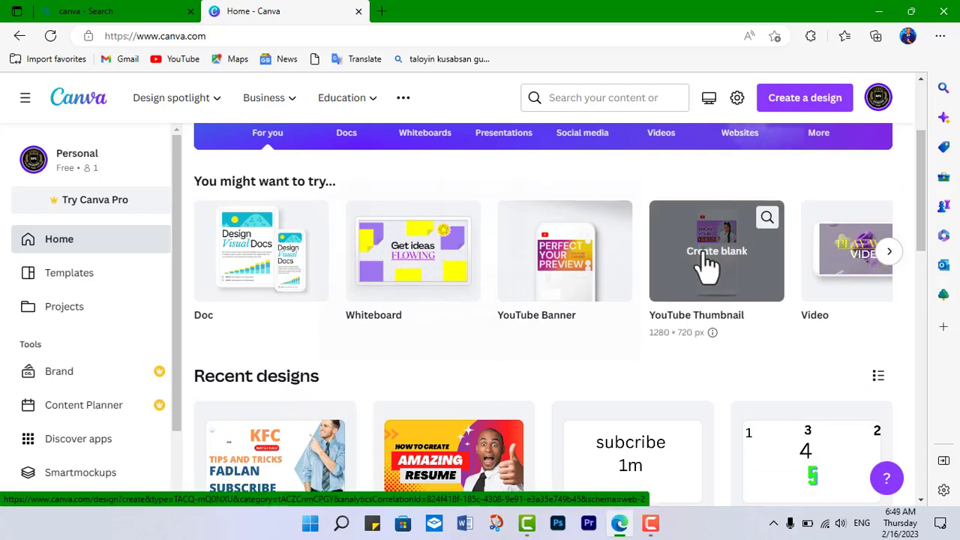
left_click(705, 262)
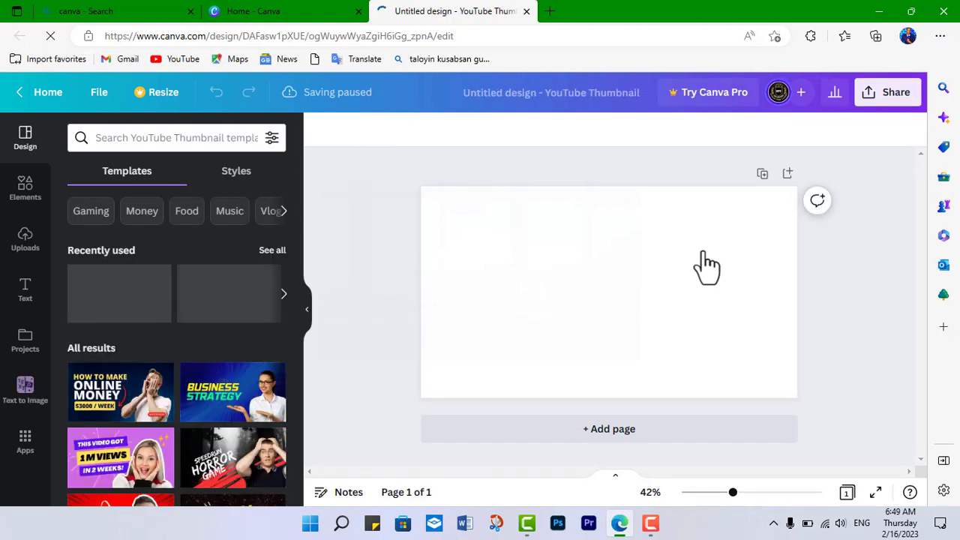
Drag the Intense Muscle Workout template from the Design panel onto the blank page
left_click(579, 221)
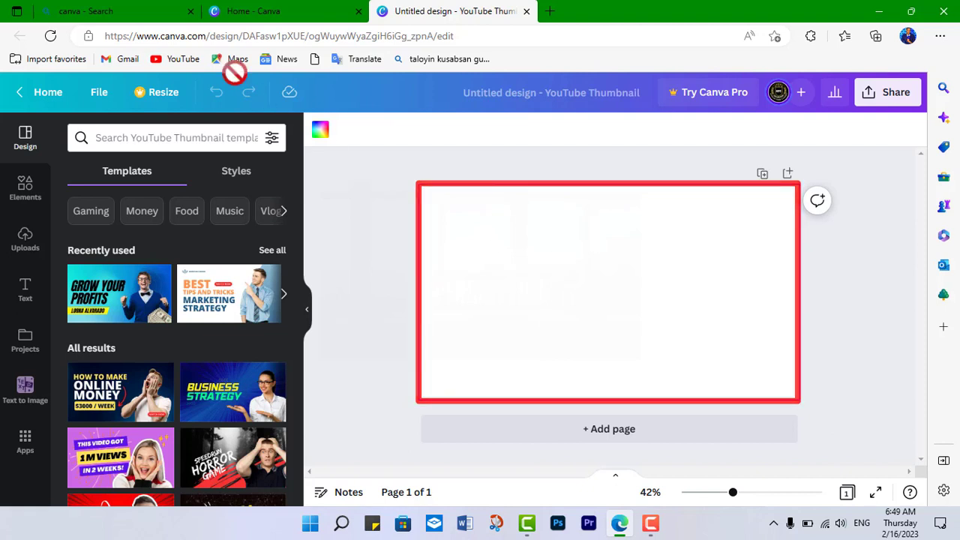
left_click(204, 33)
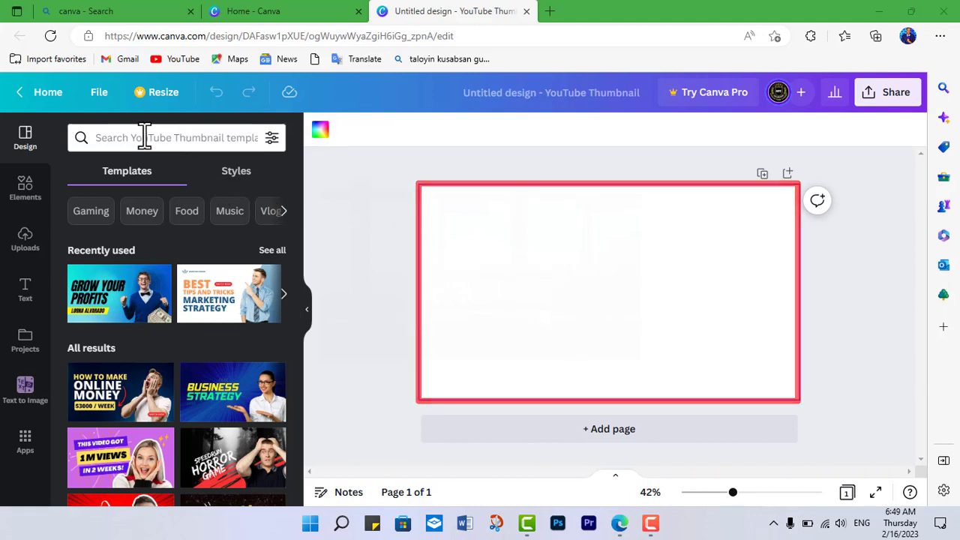
left_click(301, 279)
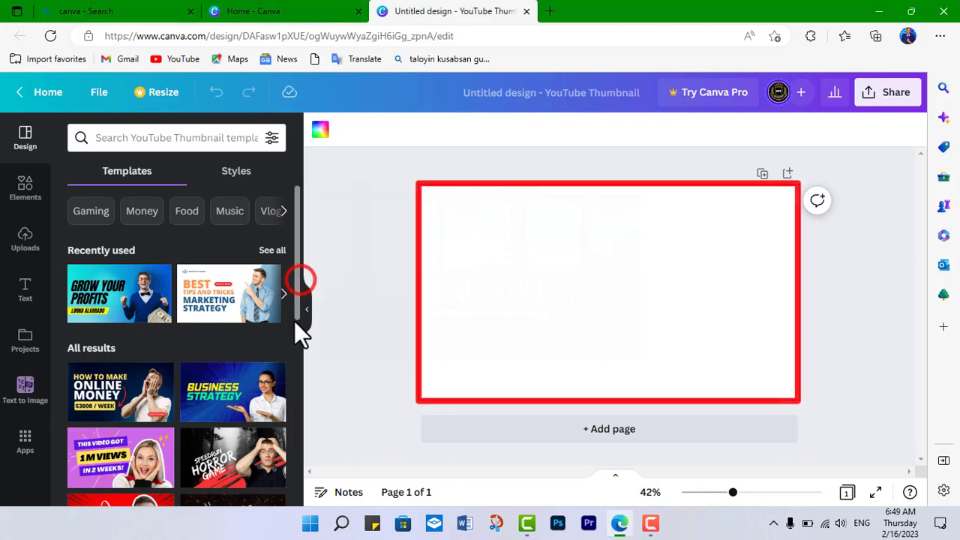
left_click_drag(296, 322, 292, 468)
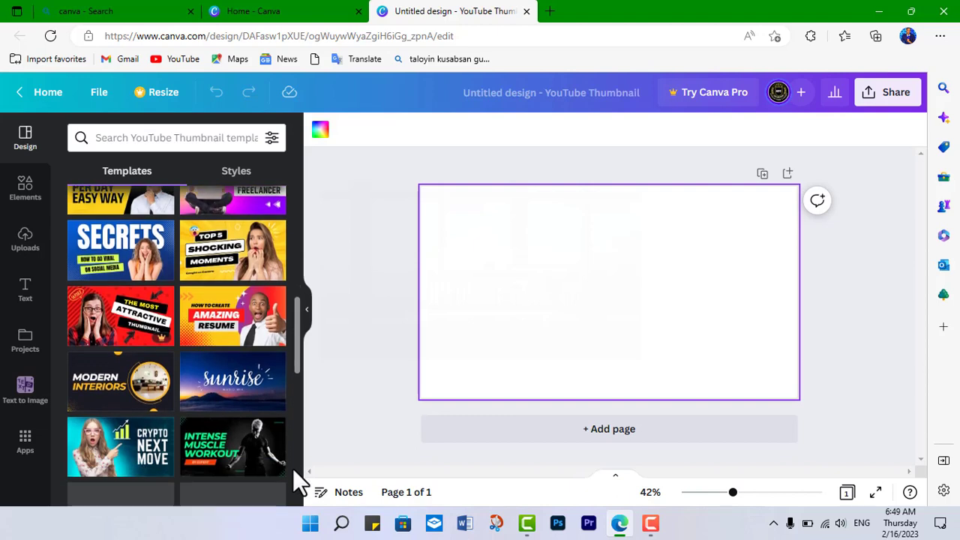
mouse_move(232, 447)
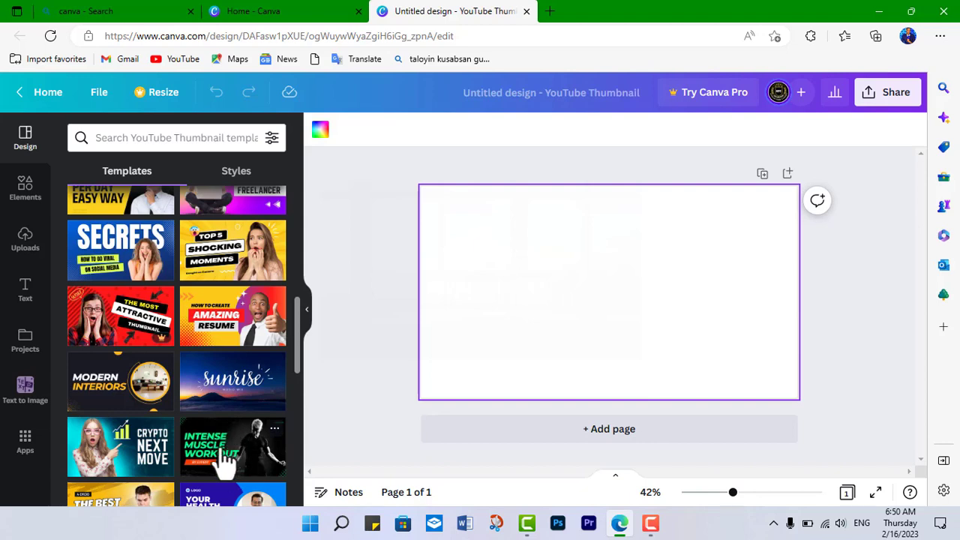
left_click_drag(252, 442, 444, 316)
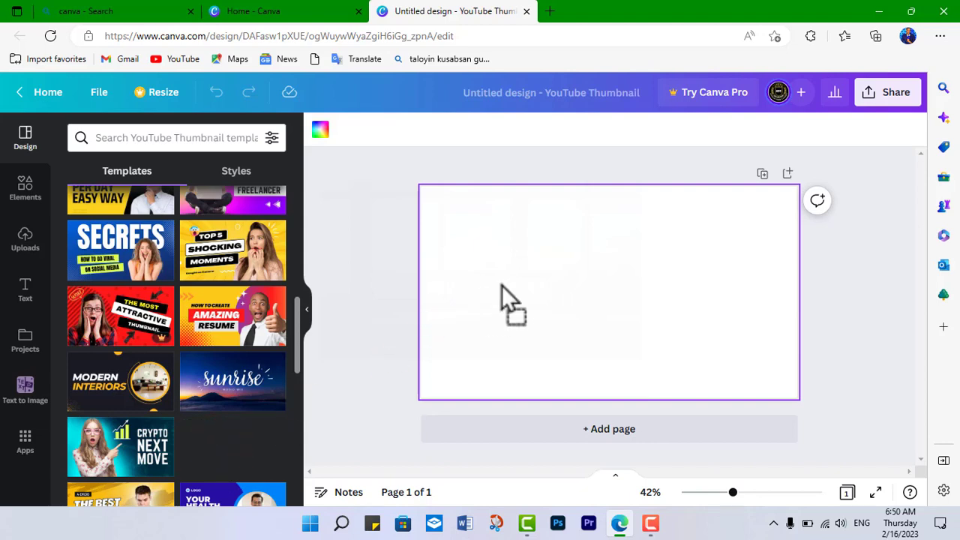
mouse_move(561, 263)
left_mouse_down()
mouse_move(487, 231)
mouse_move(536, 256)
mouse_move(495, 240)
left_mouse_up()
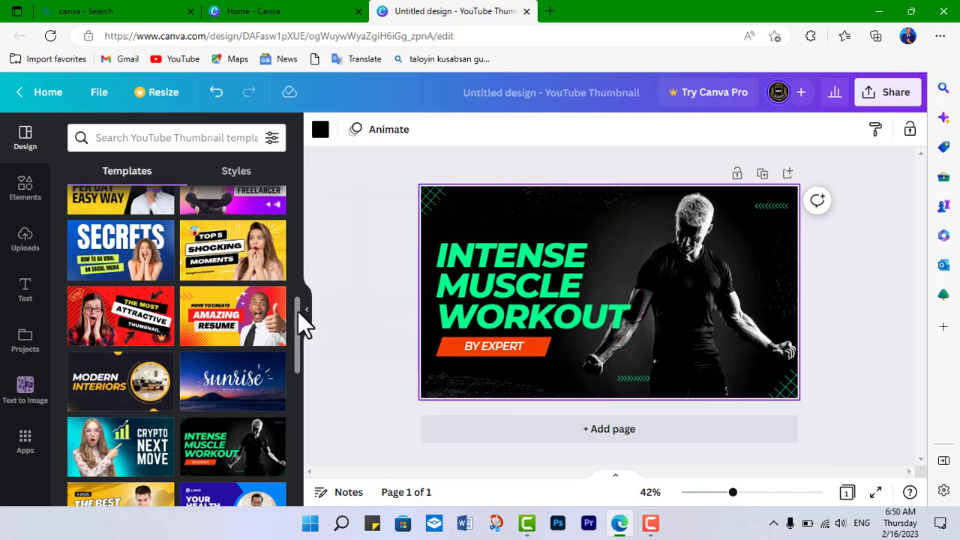
Apply Business Pro Tips, inspect its heading, yellow shape and background, then zoom out
left_click_drag(297, 310, 287, 457)
left_click(134, 224)
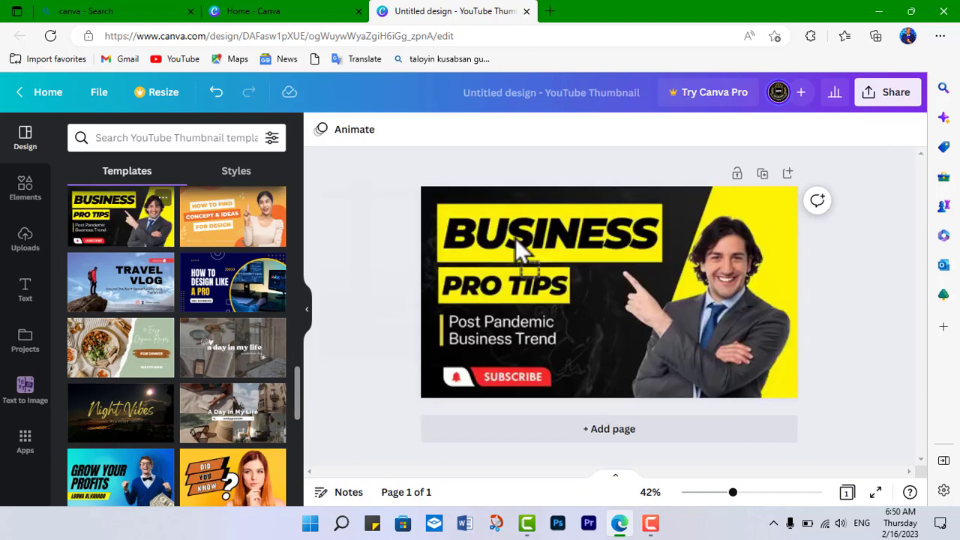
left_click(571, 207)
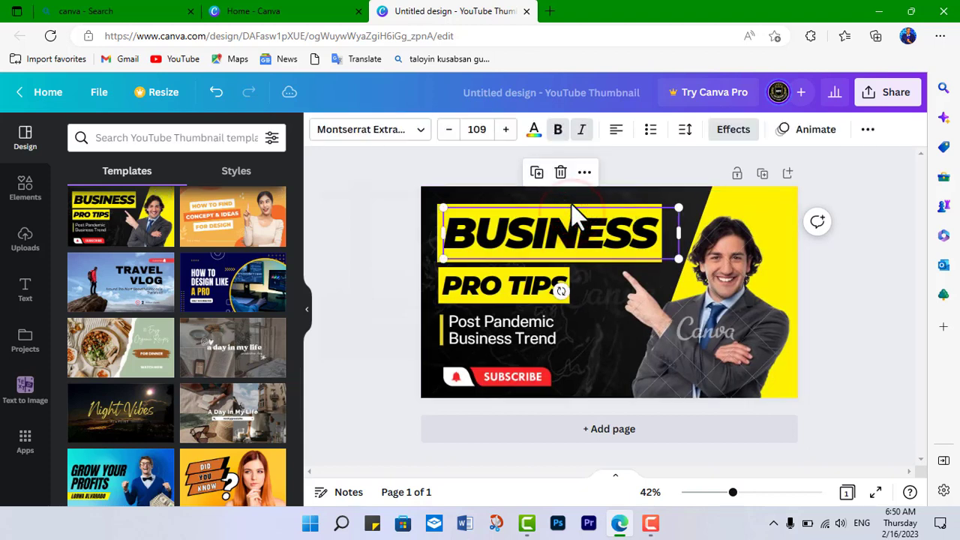
left_click(747, 196)
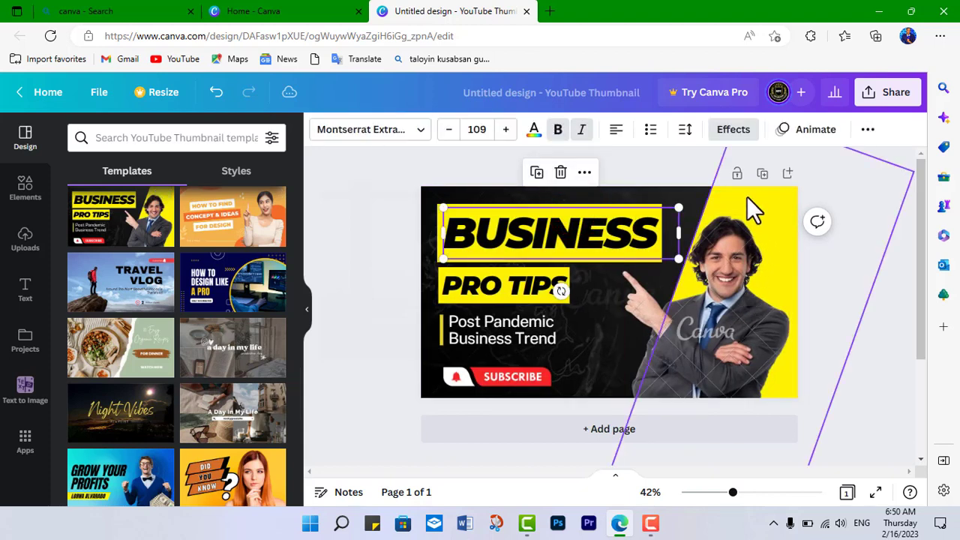
left_click(456, 196)
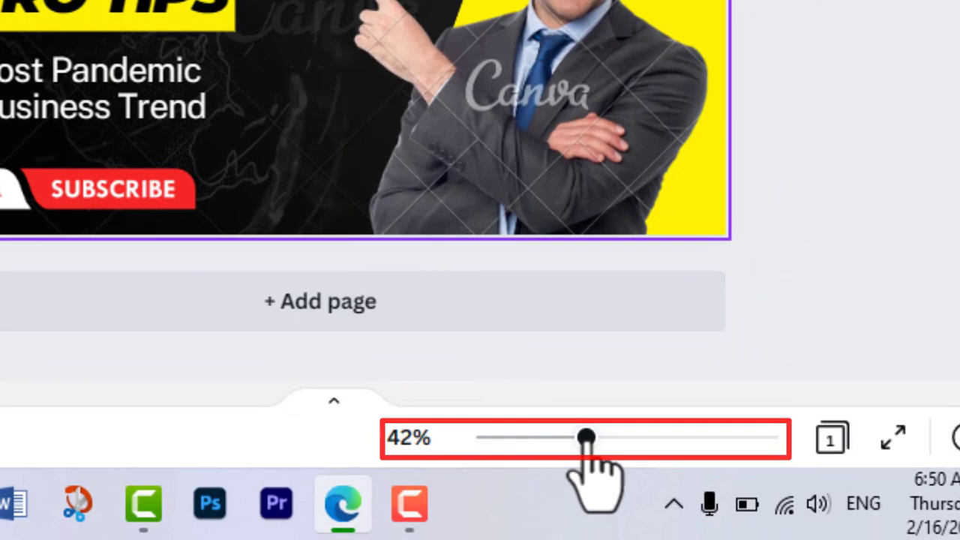
mouse_move(586, 437)
left_mouse_down()
mouse_move(475, 437)
mouse_move(606, 437)
left_mouse_up()
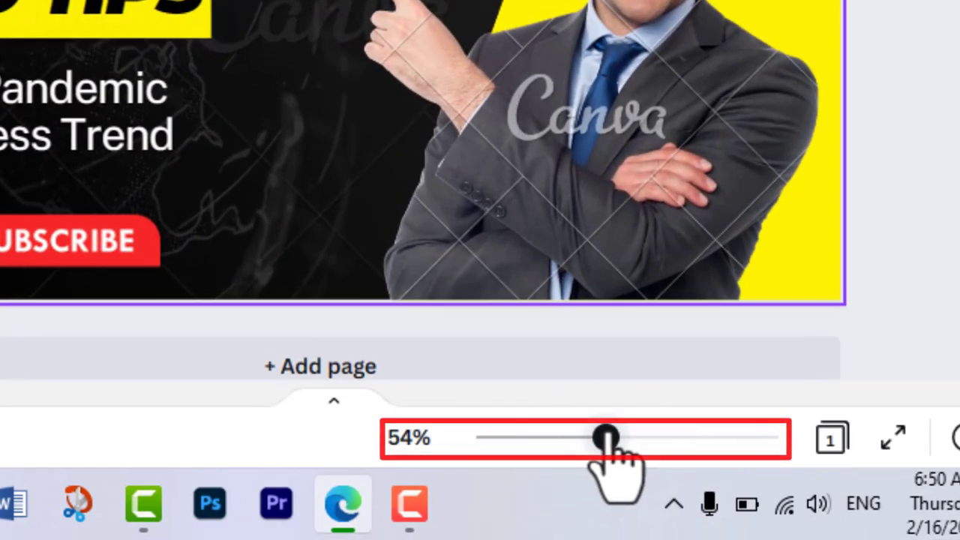
mouse_move(606, 438)
left_mouse_down()
mouse_move(681, 495)
mouse_move(729, 495)
left_mouse_up()
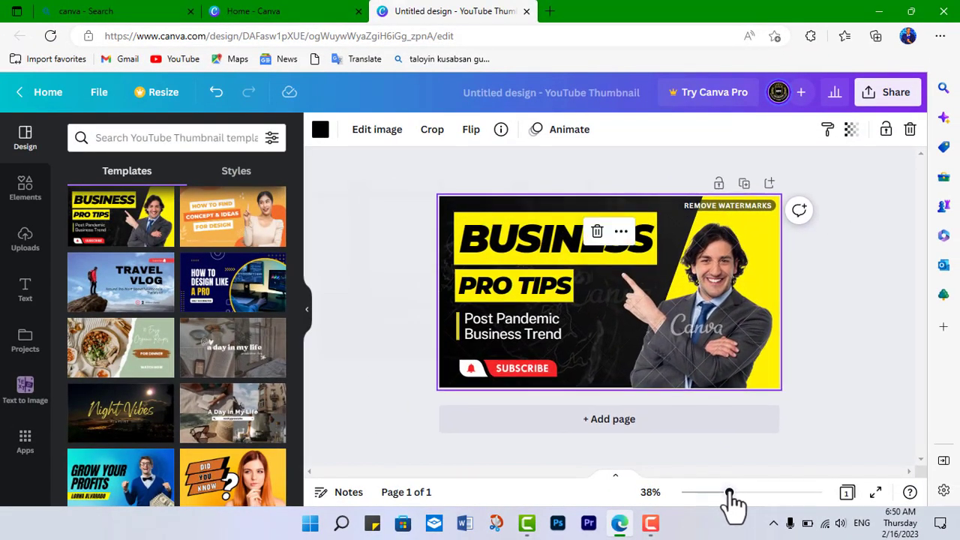
Tint the background photo white, trying olive first, and bring up its Edit image effects
left_click(651, 525)
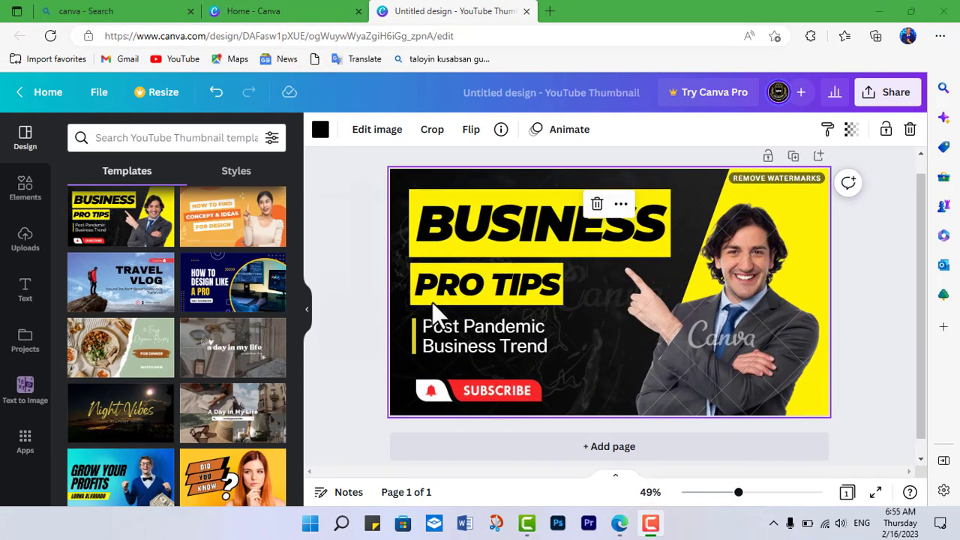
left_click(555, 456)
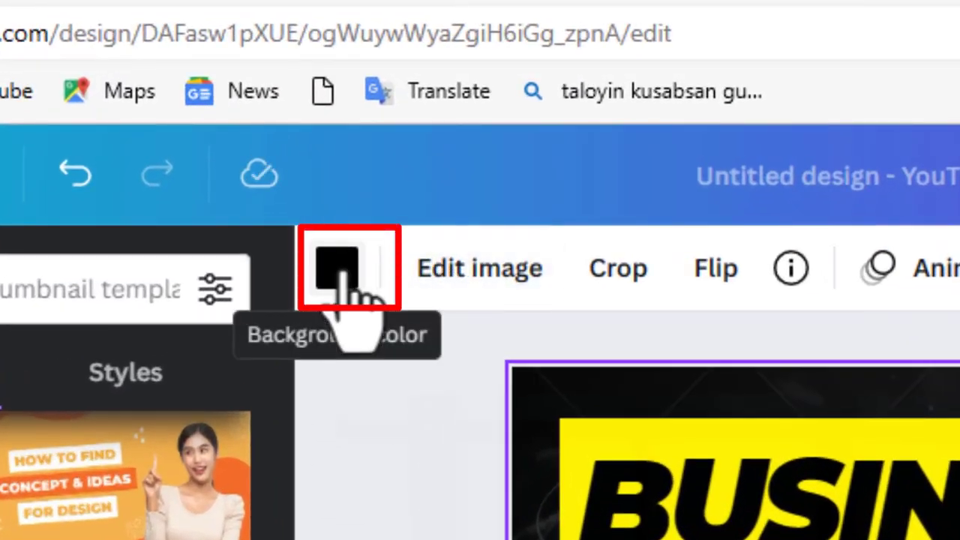
left_click(342, 267)
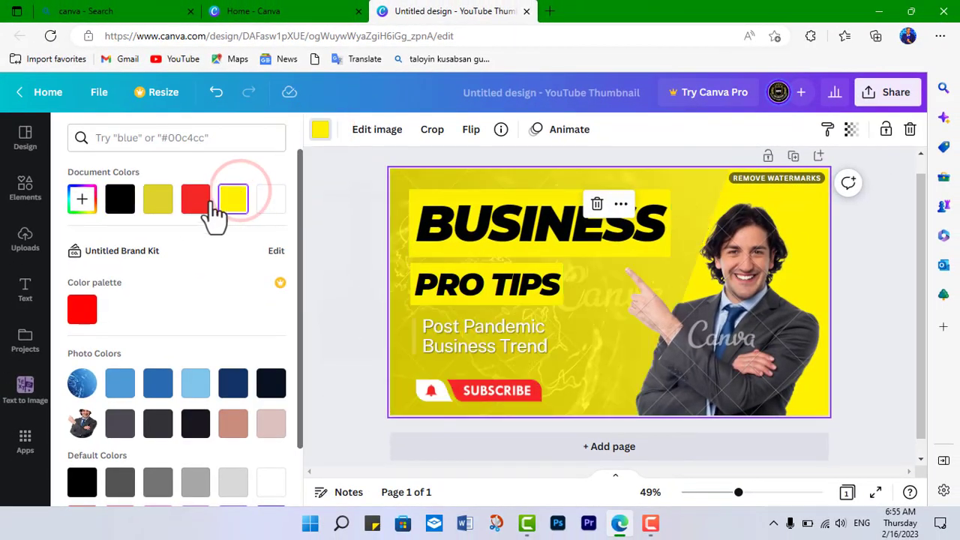
left_click(166, 204)
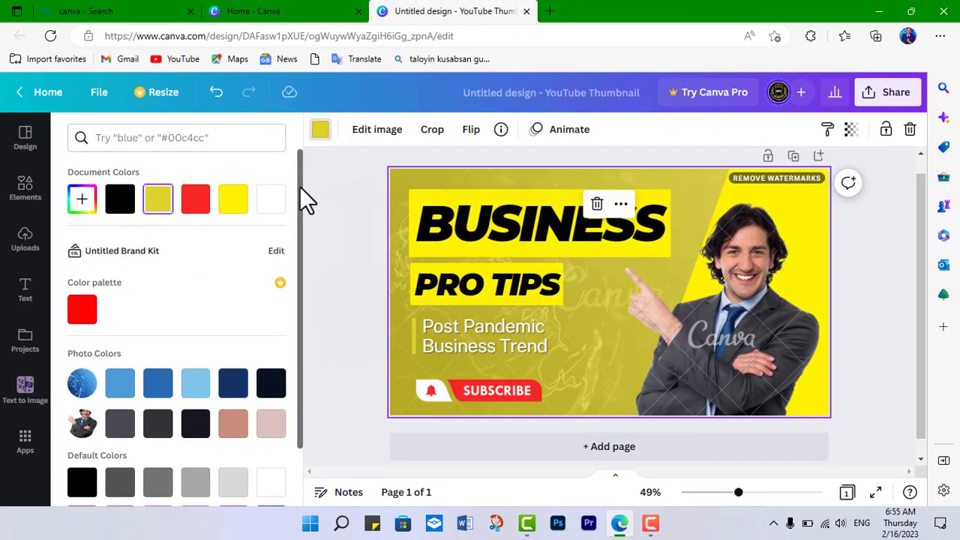
left_click(277, 200)
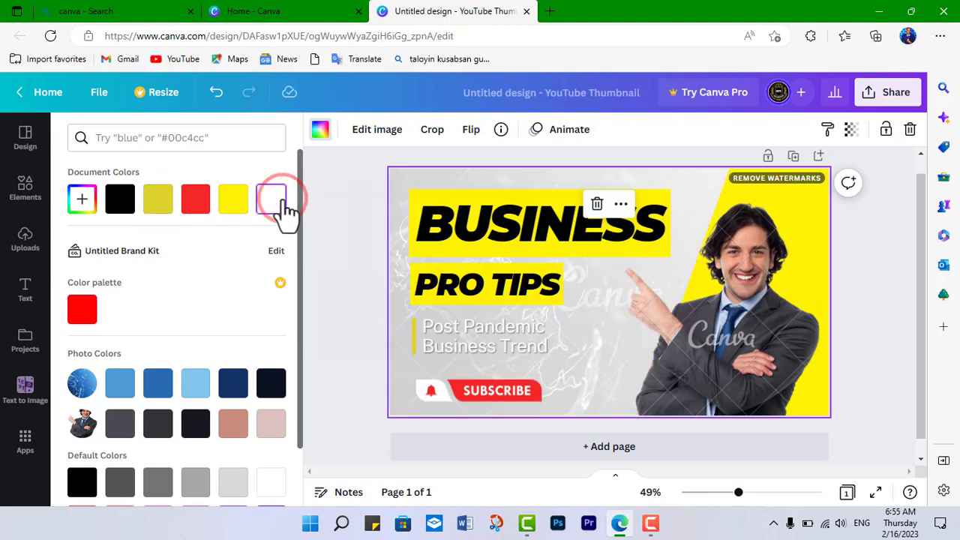
left_click(358, 134)
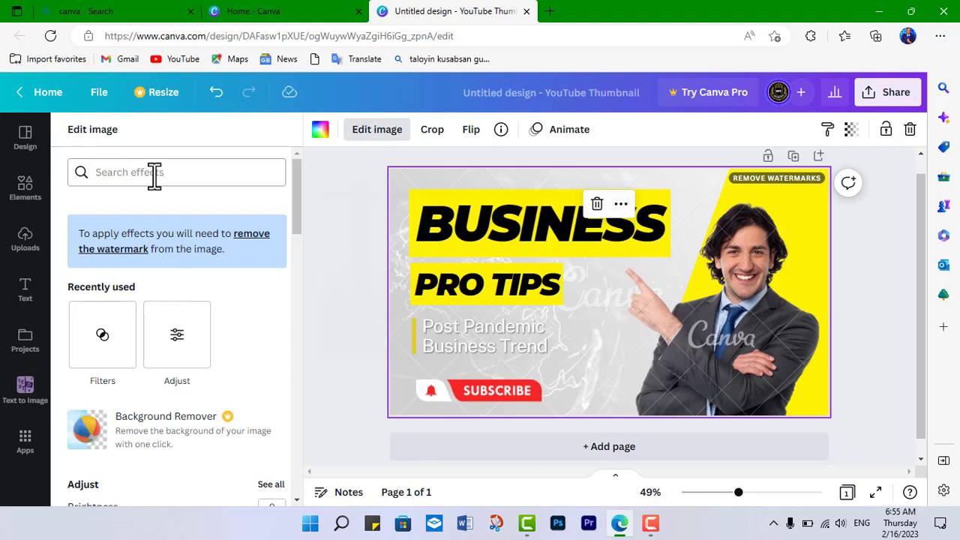
Apply the Peony filter to the background image after trying Street and Drama
left_click_drag(298, 176, 300, 198)
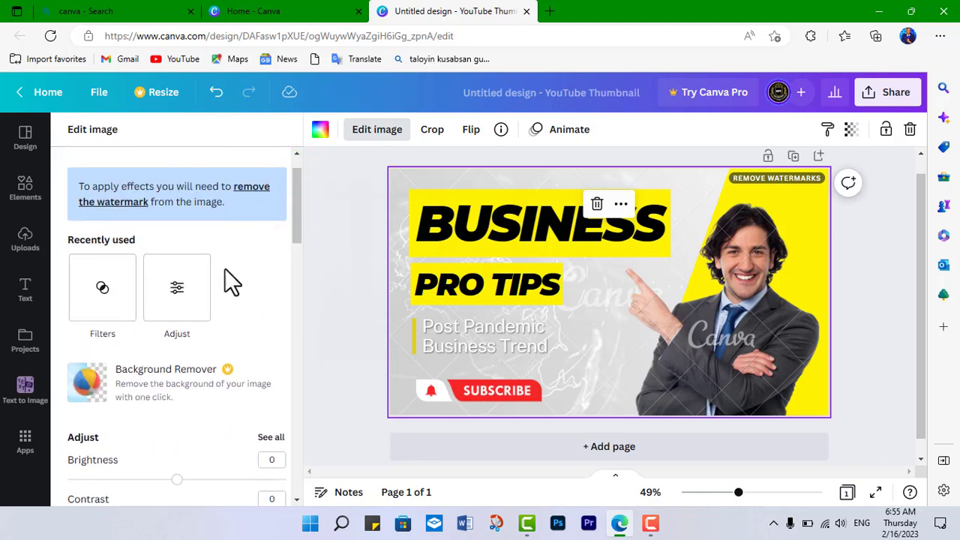
left_click(116, 300)
left_click_drag(297, 226, 299, 419)
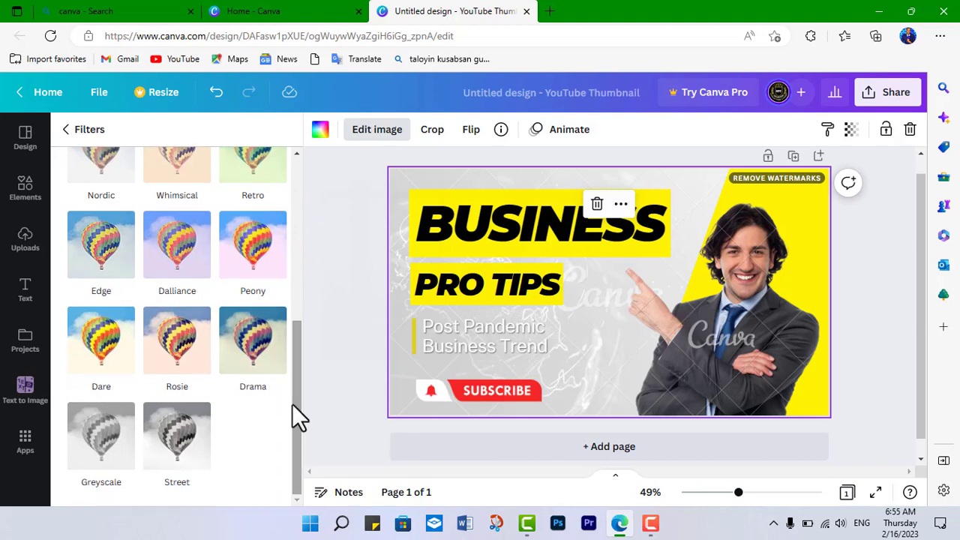
left_click(191, 448)
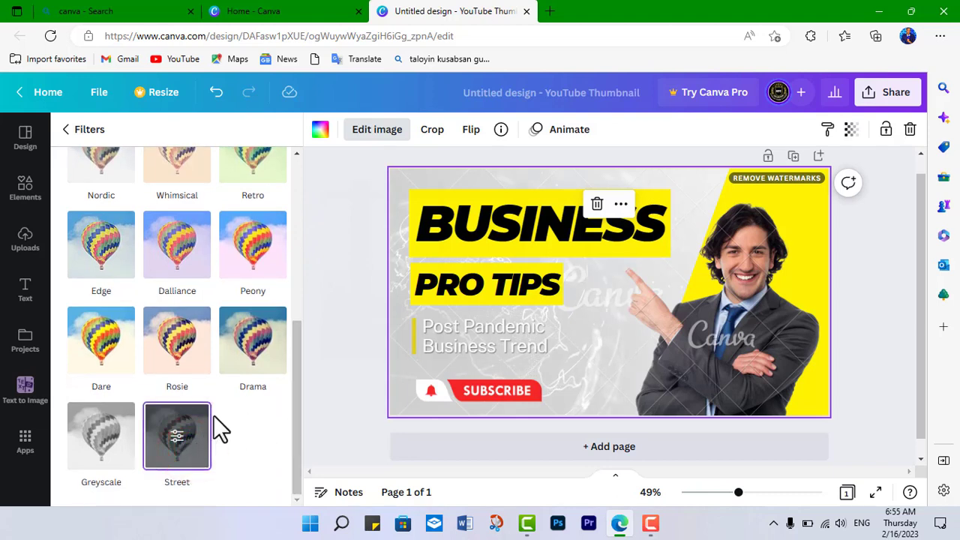
left_click(253, 359)
left_click(256, 247)
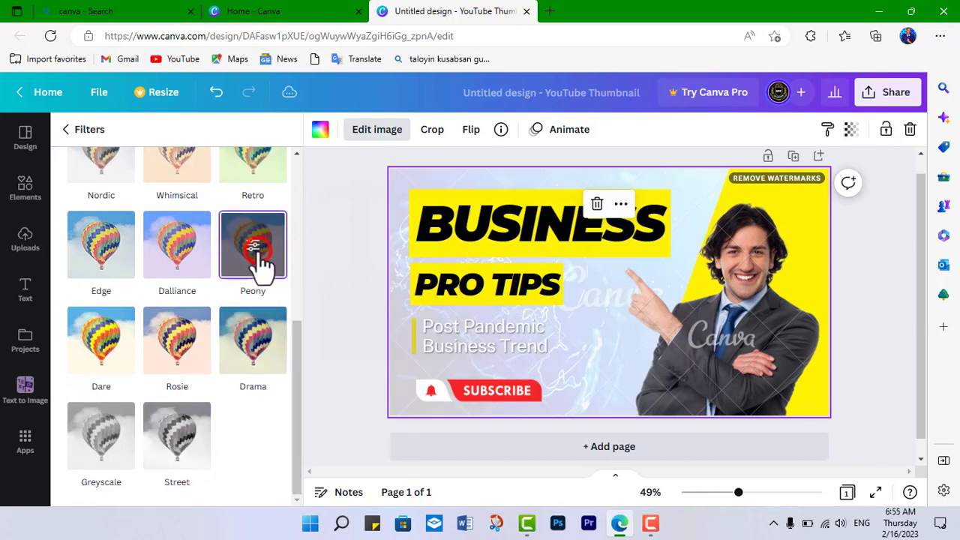
mouse_move(295, 337)
left_mouse_down()
mouse_move(284, 145)
mouse_move(300, 421)
mouse_move(281, 123)
left_mouse_up()
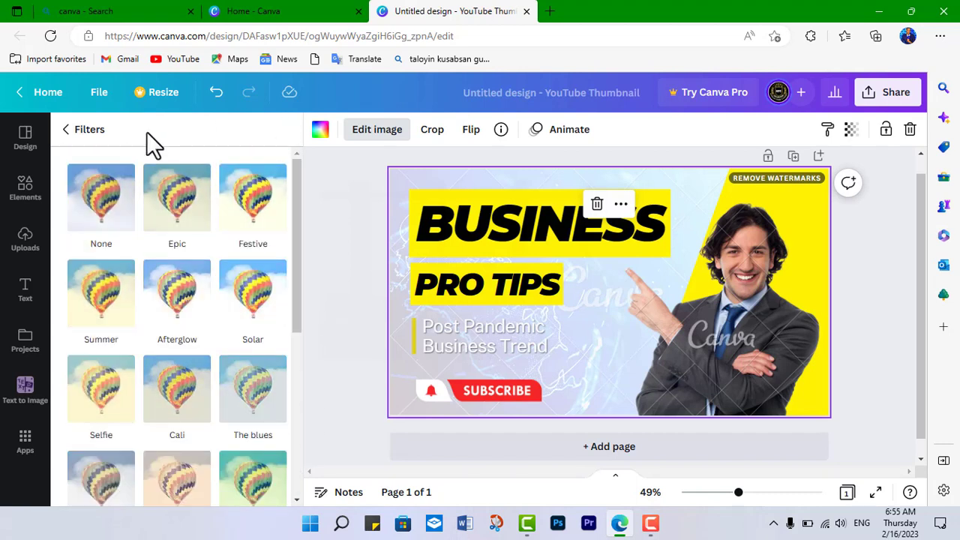
Lower the background image's Tint slider in Adjust and close the adjustments
left_click(66, 129)
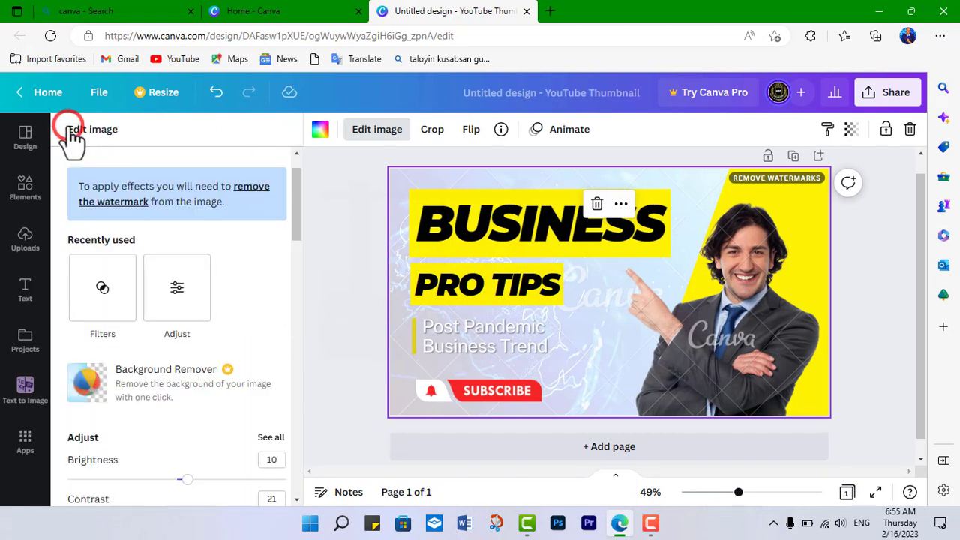
left_click(171, 286)
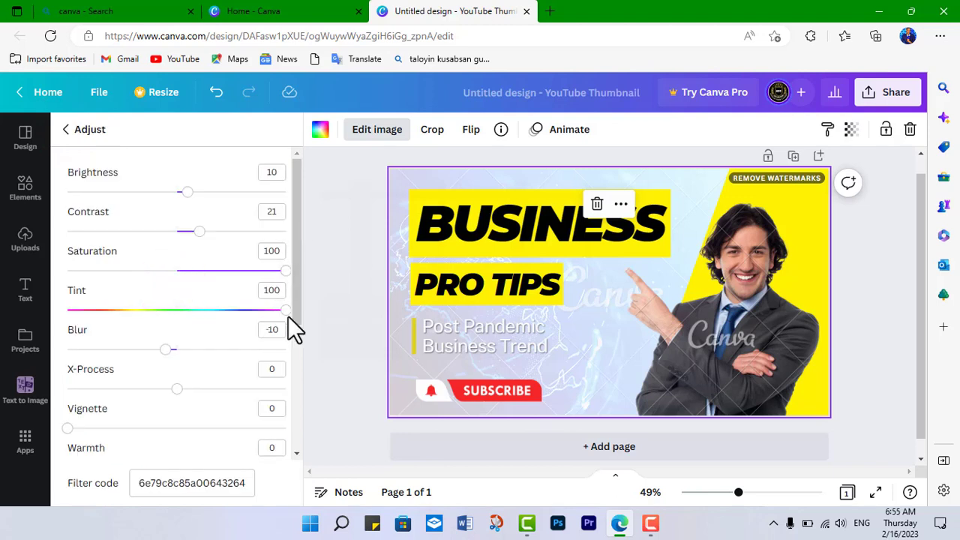
mouse_move(282, 315)
left_mouse_down()
mouse_move(97, 313)
mouse_move(285, 314)
mouse_move(162, 309)
left_mouse_up()
left_click(332, 204)
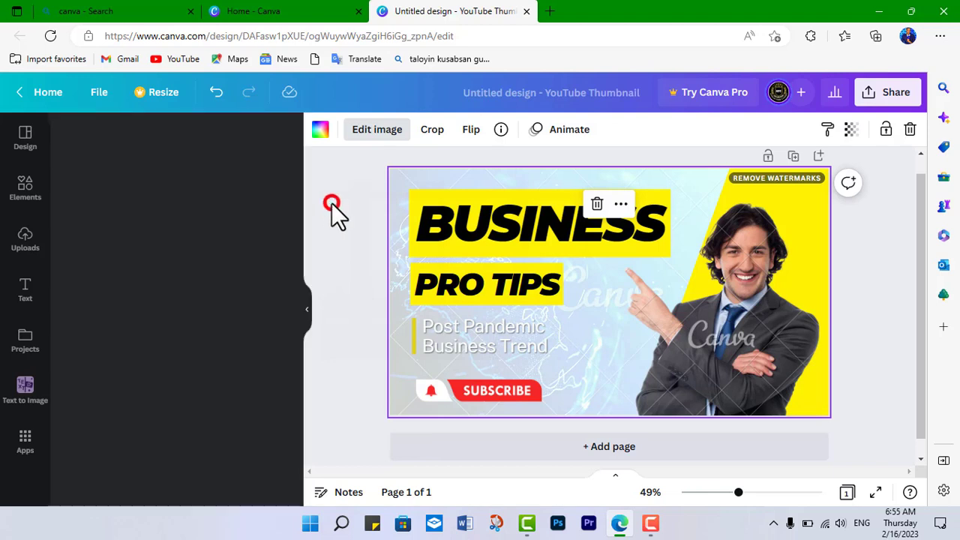
left_click(746, 299)
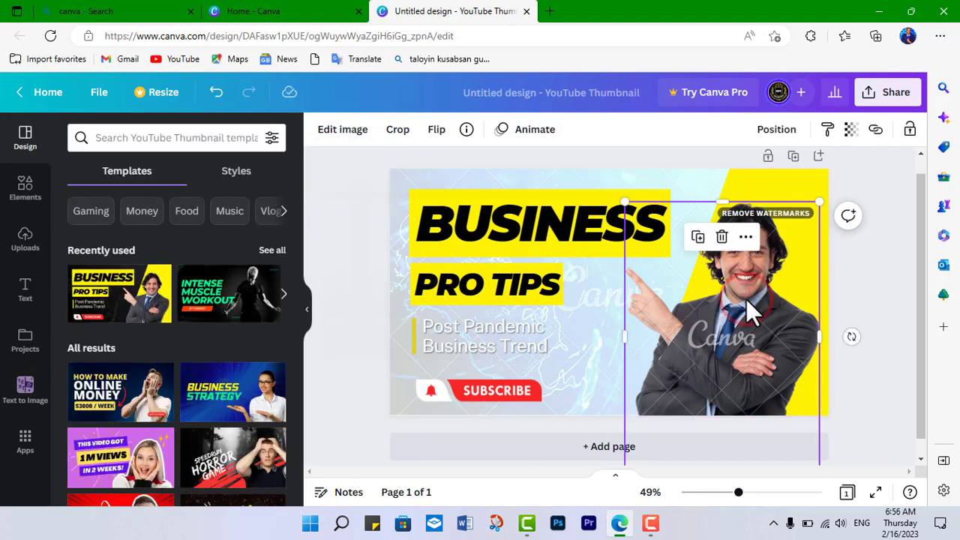
Apply the Dare filter to the man's photo
left_click(343, 134)
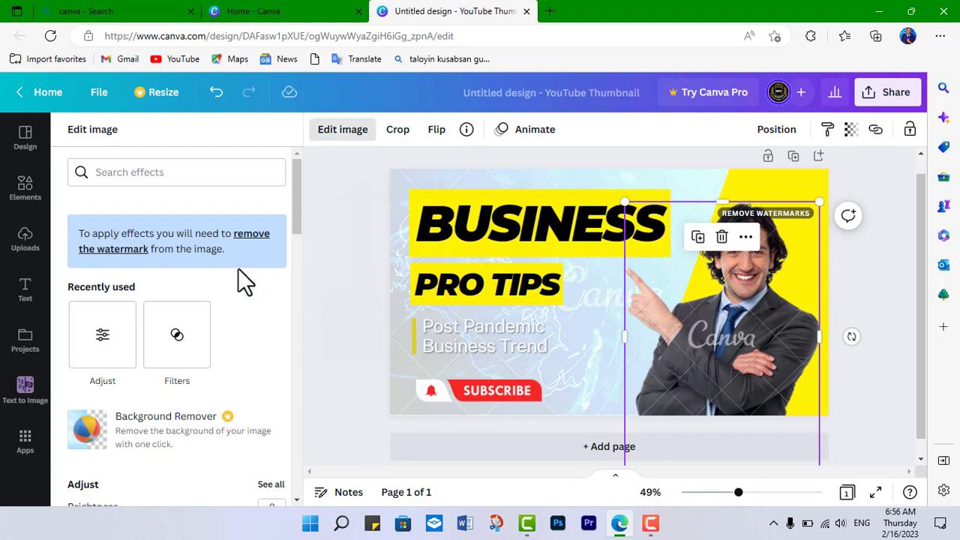
left_click(176, 350)
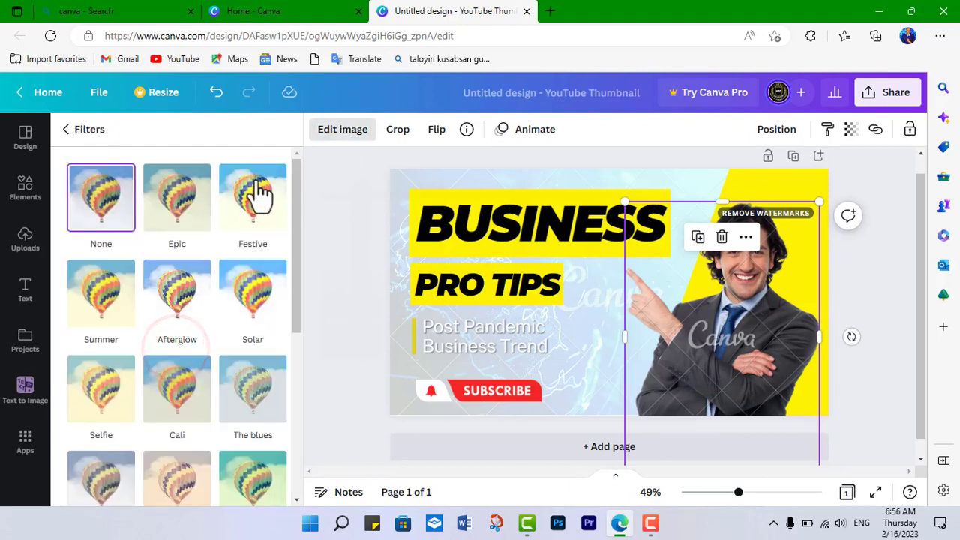
mouse_move(293, 197)
left_mouse_down()
mouse_move(297, 300)
mouse_move(211, 377)
left_mouse_up()
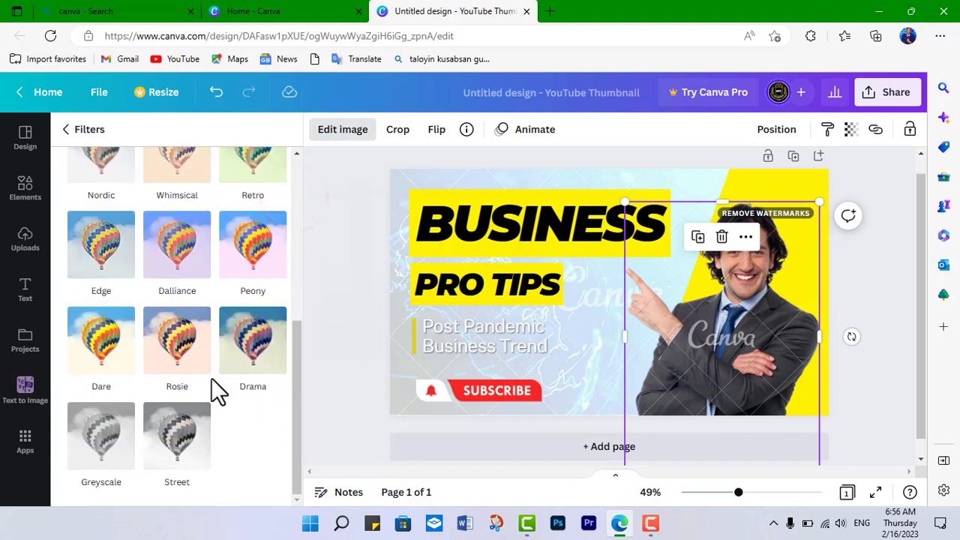
left_click(94, 357)
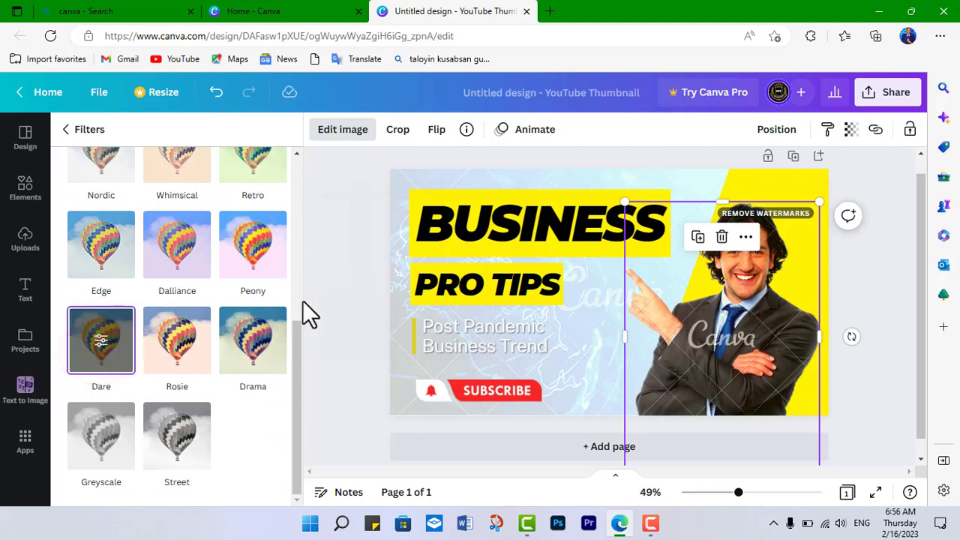
left_click(66, 131)
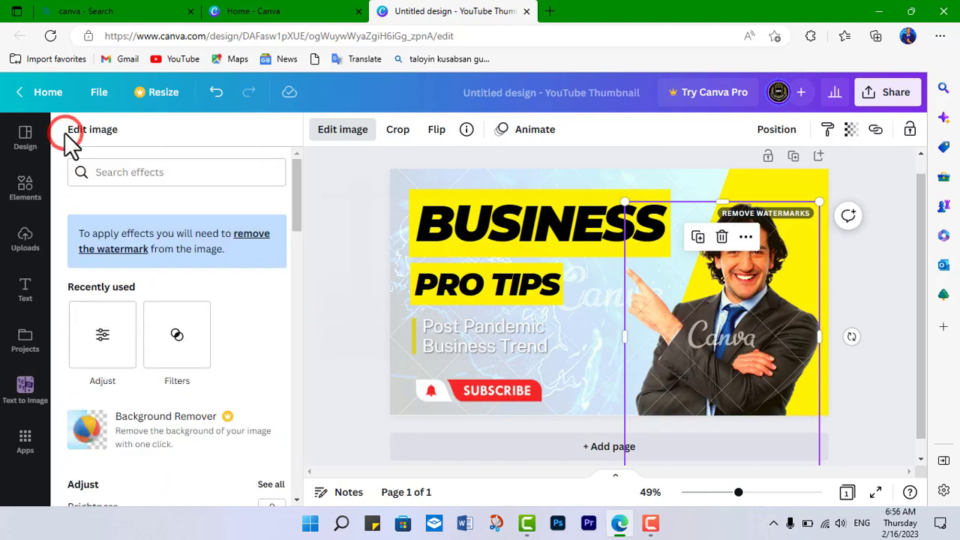
Set the man's photo tint to 58 and nudge its brightness slightly
left_click(219, 358)
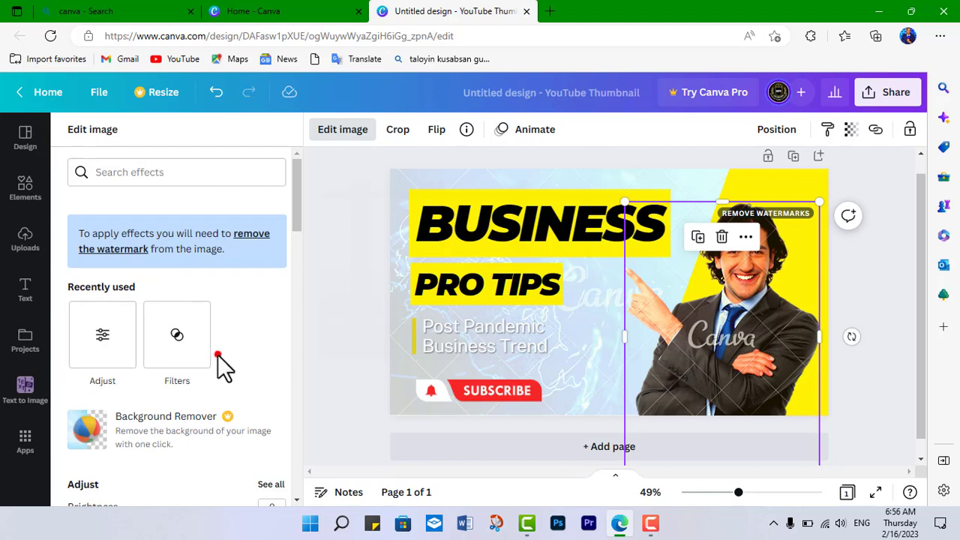
left_click(177, 335)
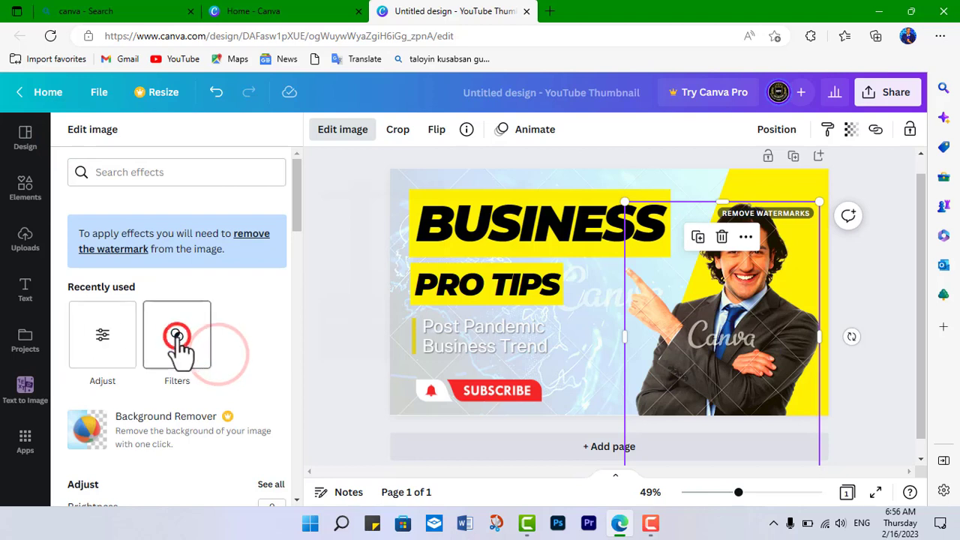
left_click(126, 342)
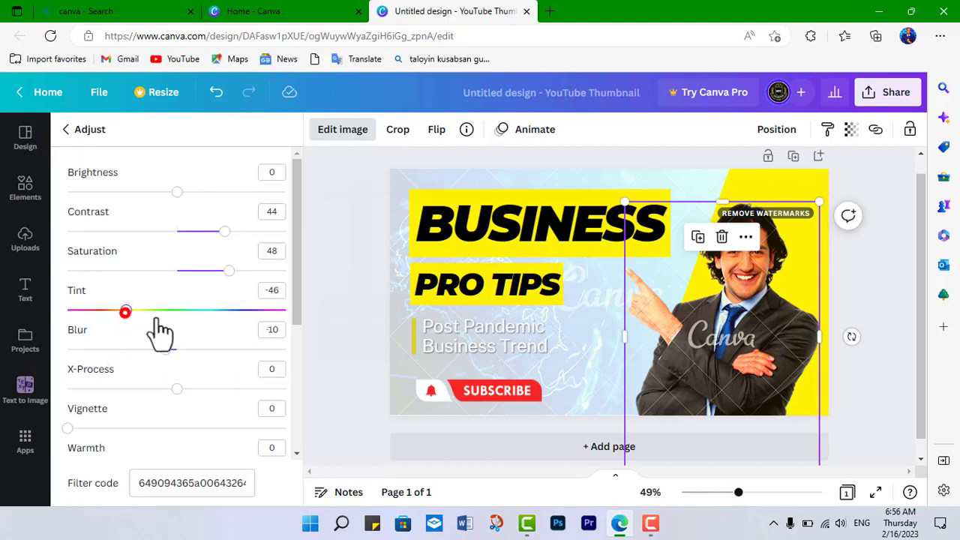
mouse_move(157, 318)
left_mouse_down()
mouse_move(297, 352)
mouse_move(60, 322)
left_mouse_up()
mouse_move(203, 315)
left_mouse_down()
mouse_move(225, 311)
mouse_move(243, 326)
left_mouse_up()
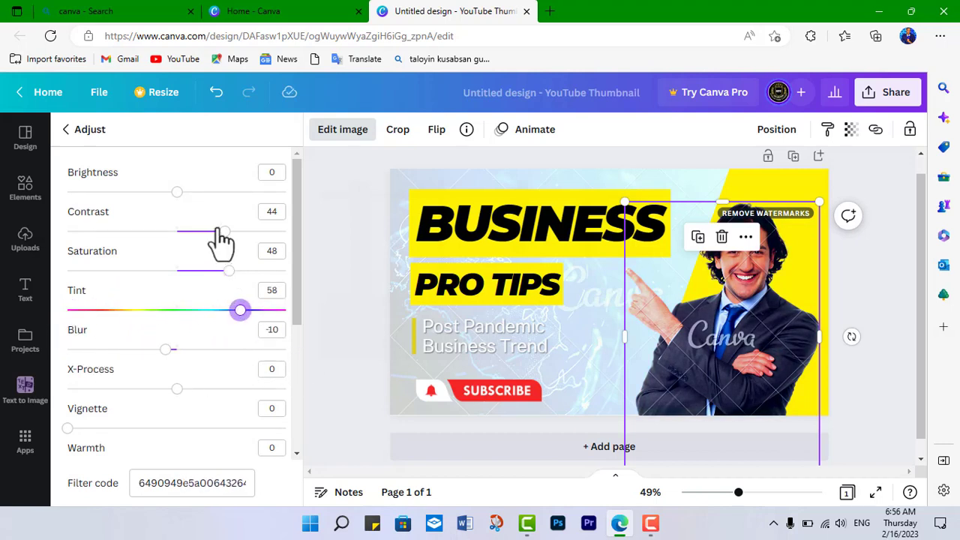
mouse_move(175, 193)
left_mouse_down()
mouse_move(187, 214)
mouse_move(213, 218)
mouse_move(180, 219)
left_mouse_up()
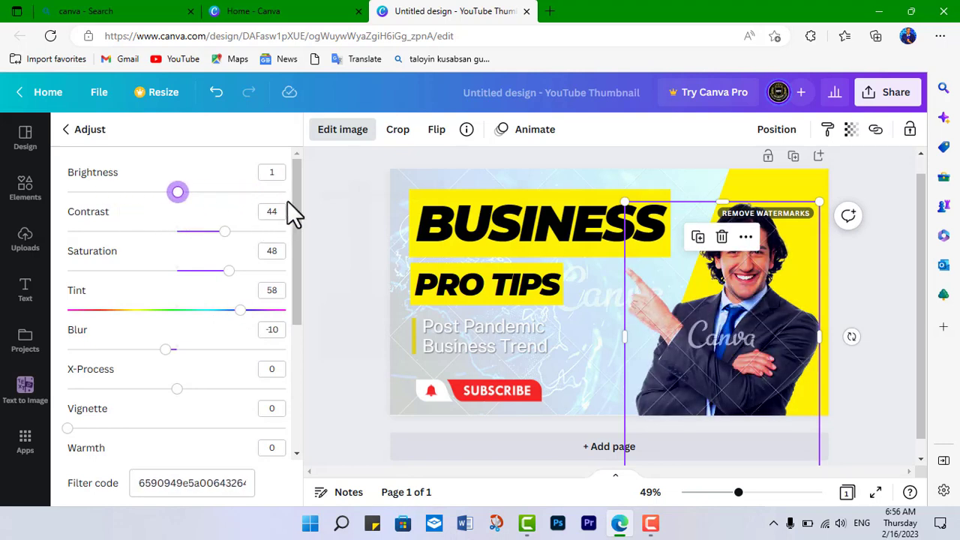
mouse_move(295, 206)
left_mouse_down()
mouse_move(309, 315)
mouse_move(298, 411)
left_mouse_up()
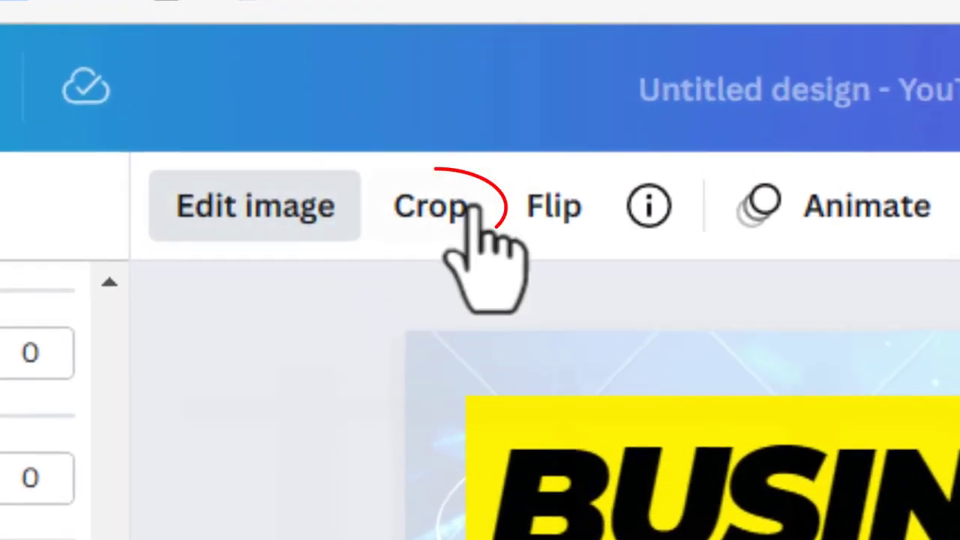
left_click(398, 129)
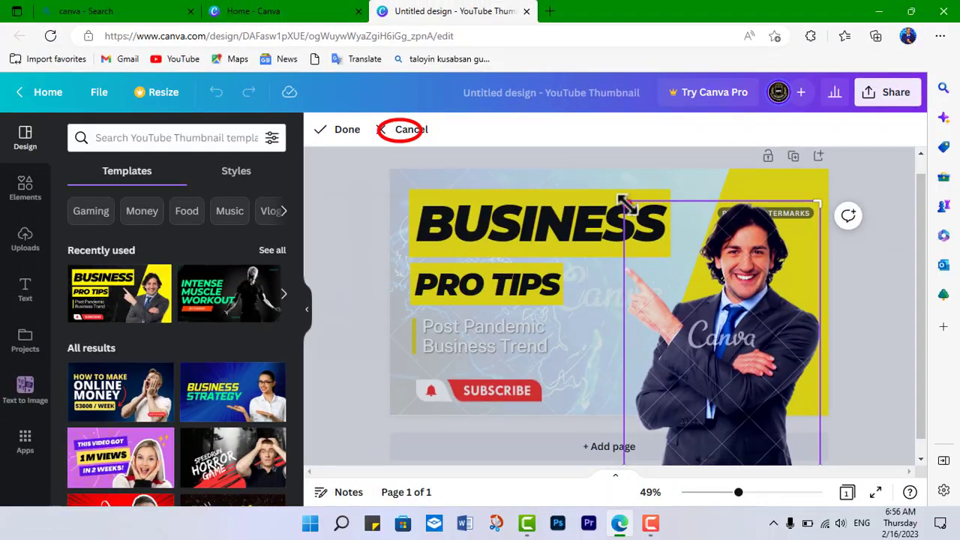
mouse_move(626, 203)
left_mouse_down()
mouse_move(772, 360)
mouse_move(685, 294)
left_mouse_up()
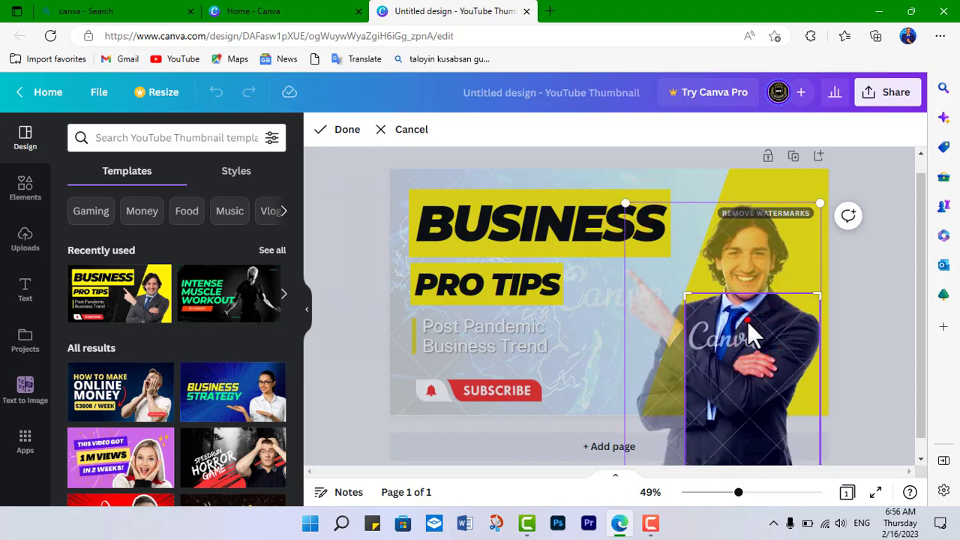
left_click_drag(747, 321, 759, 402)
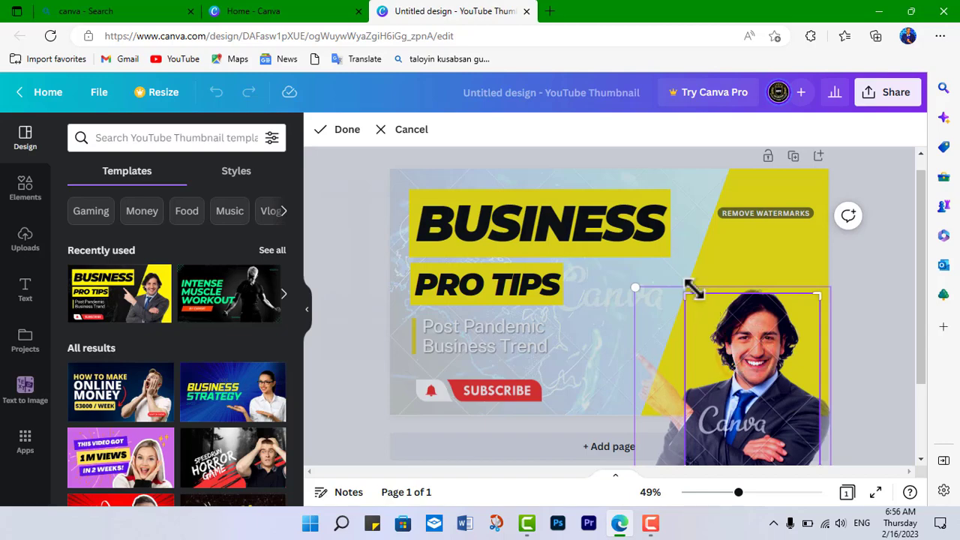
left_click_drag(761, 381, 722, 295)
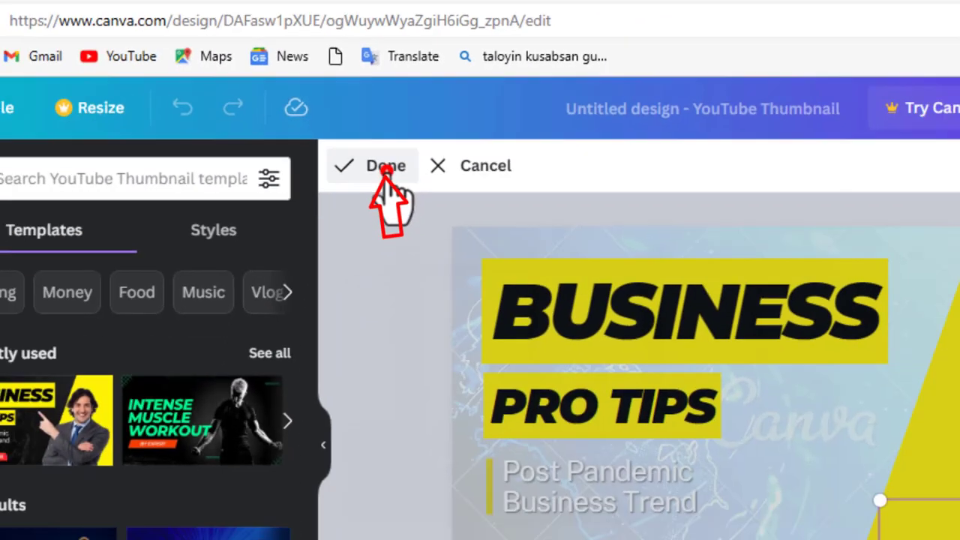
left_click(522, 292)
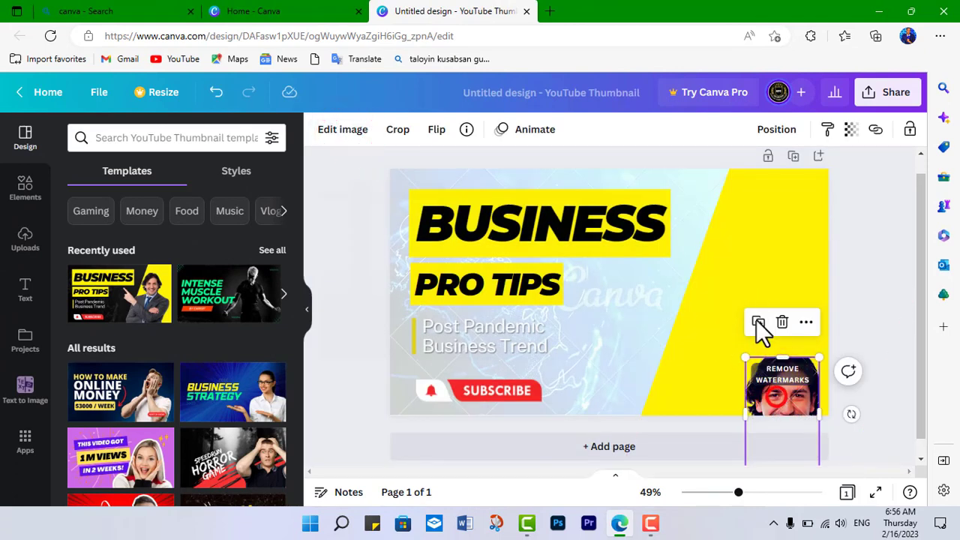
mouse_move(774, 395)
left_mouse_down()
mouse_move(768, 255)
mouse_move(761, 258)
left_mouse_up()
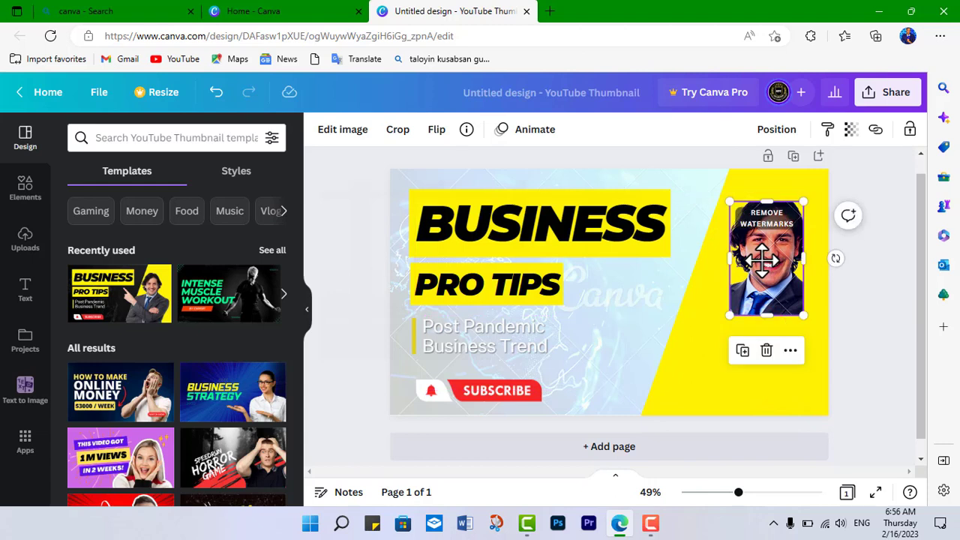
key("ctrl+z")
key("ctrl+z")
key("ctrl+z")
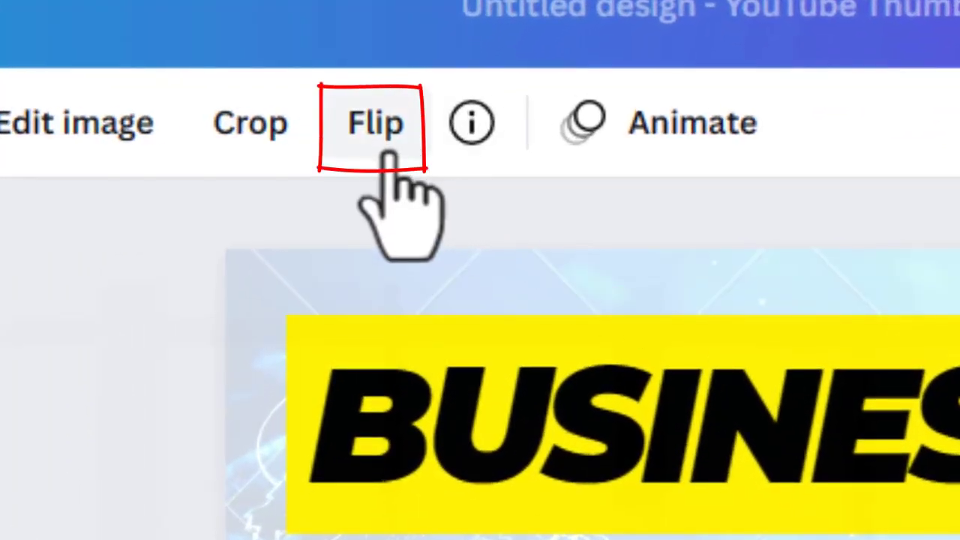
left_click(383, 141)
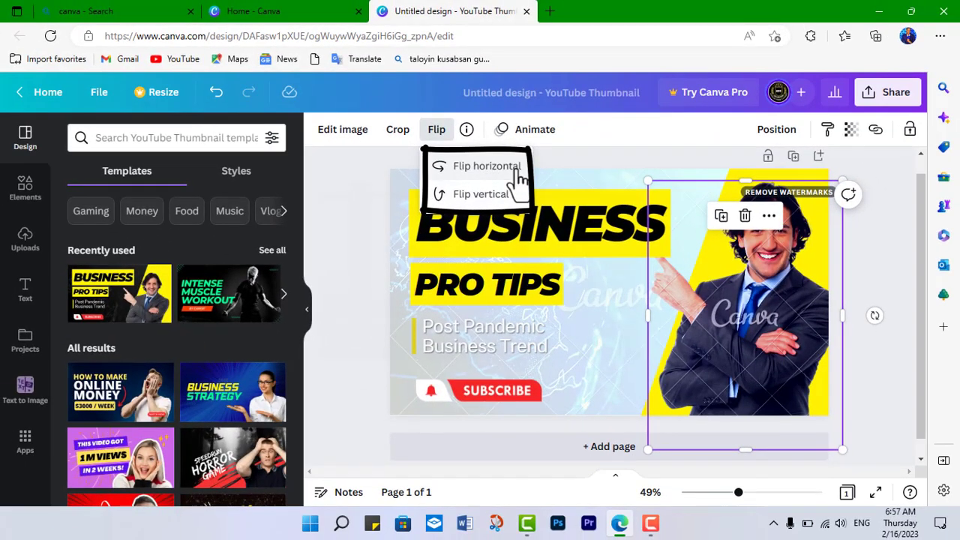
left_click(517, 168)
left_click(517, 168)
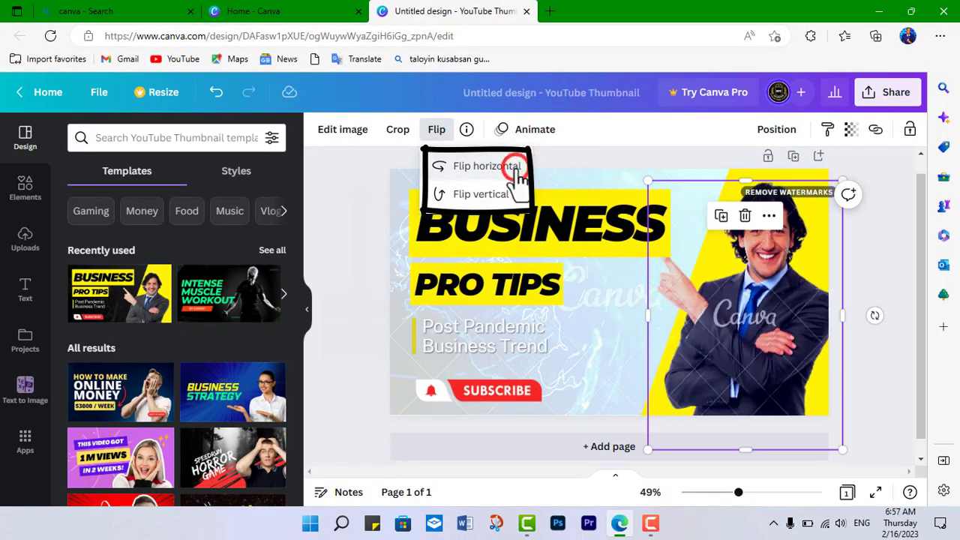
left_click(516, 168)
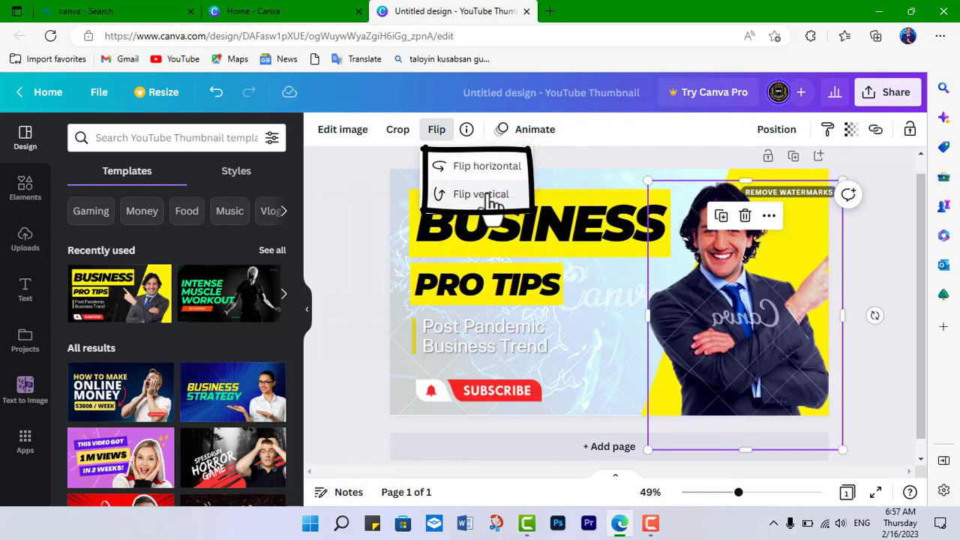
left_click(488, 193)
left_click(488, 193)
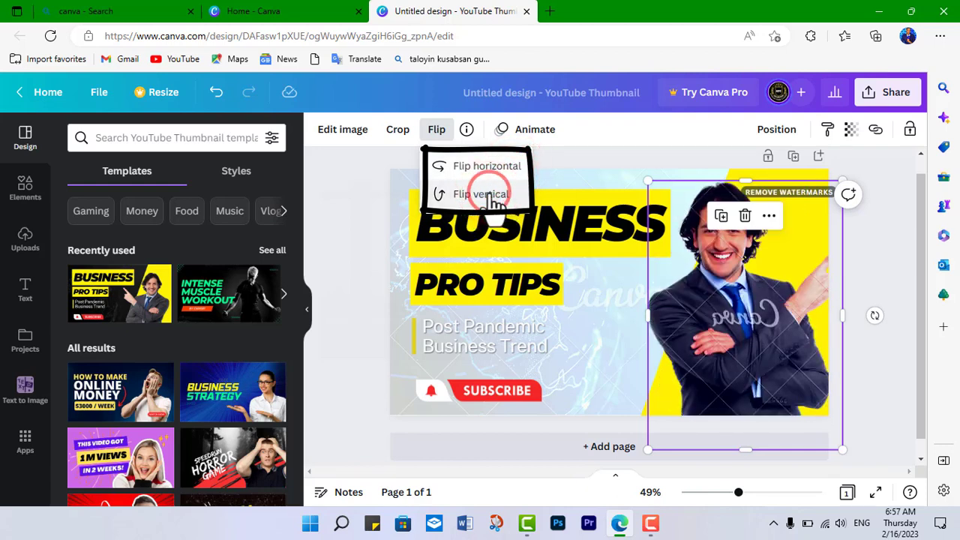
left_click(481, 202)
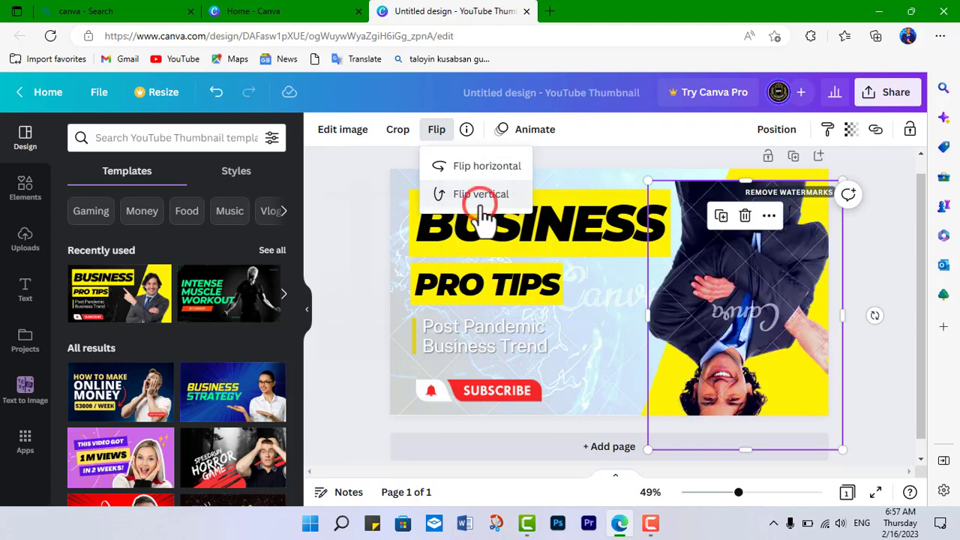
left_click(486, 170)
left_click(486, 169)
left_click(486, 169)
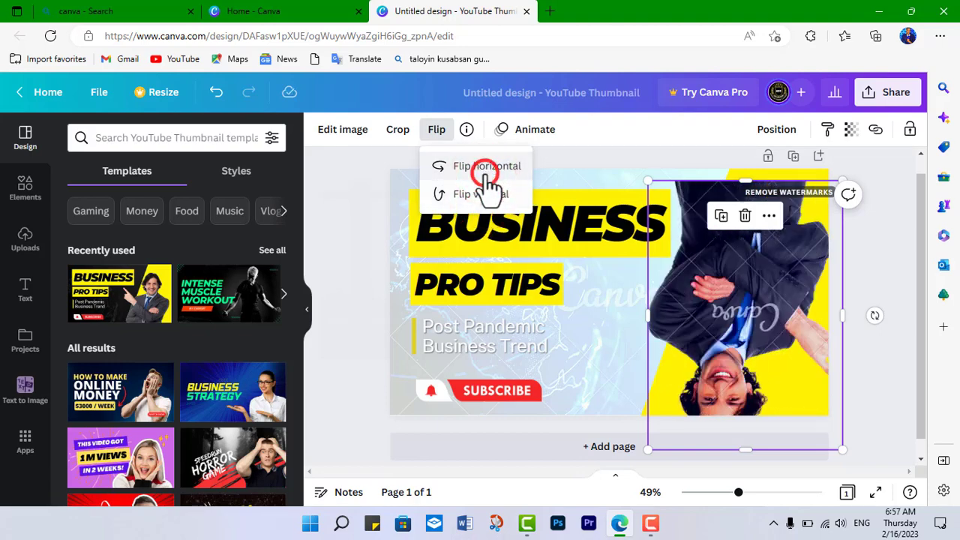
left_click(486, 170)
left_click(488, 189)
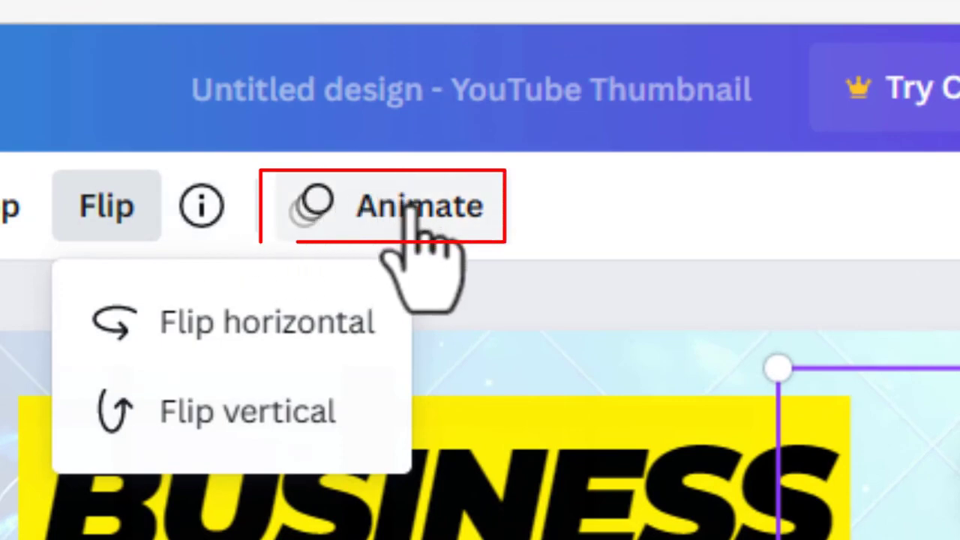
Apply the Wipe photo animation to the man's photo and close the Animate panel
left_click(410, 204)
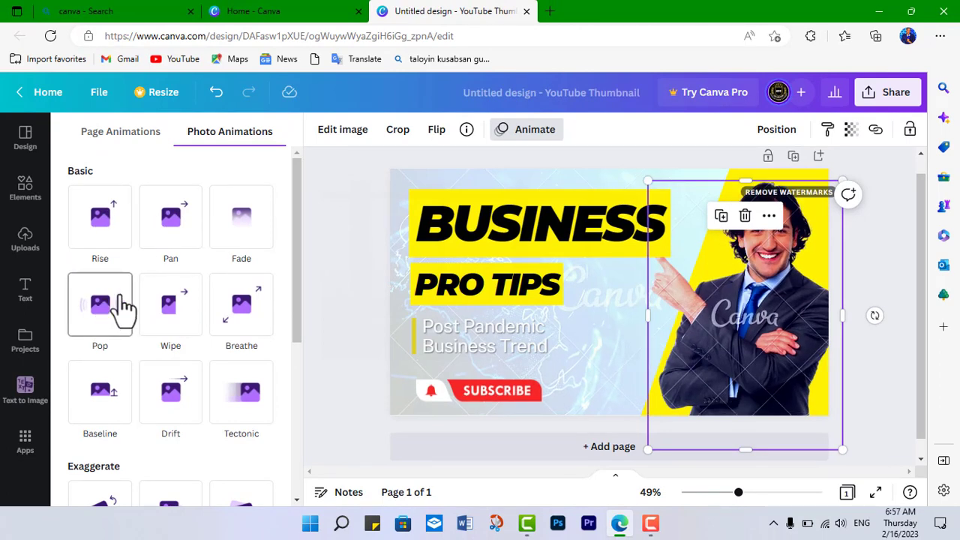
left_click(181, 299)
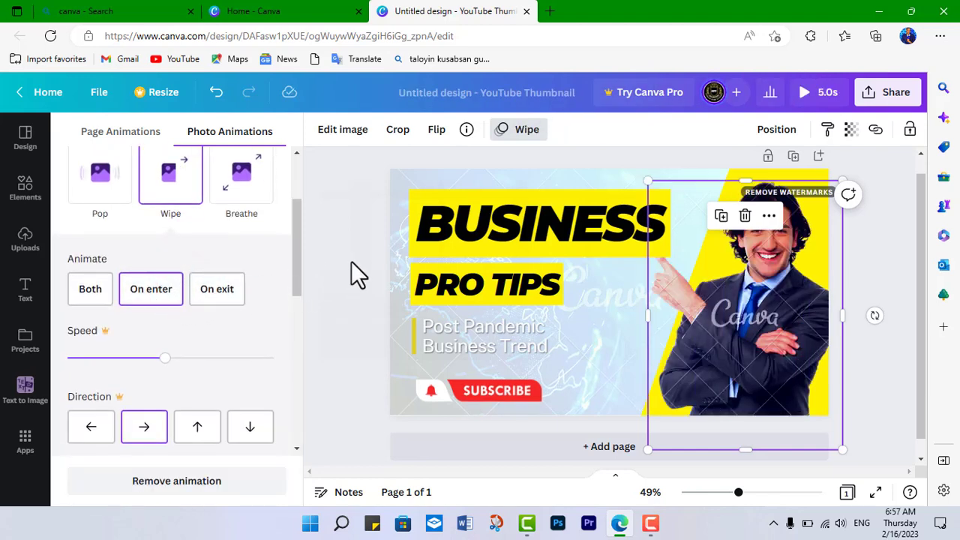
left_click(458, 180)
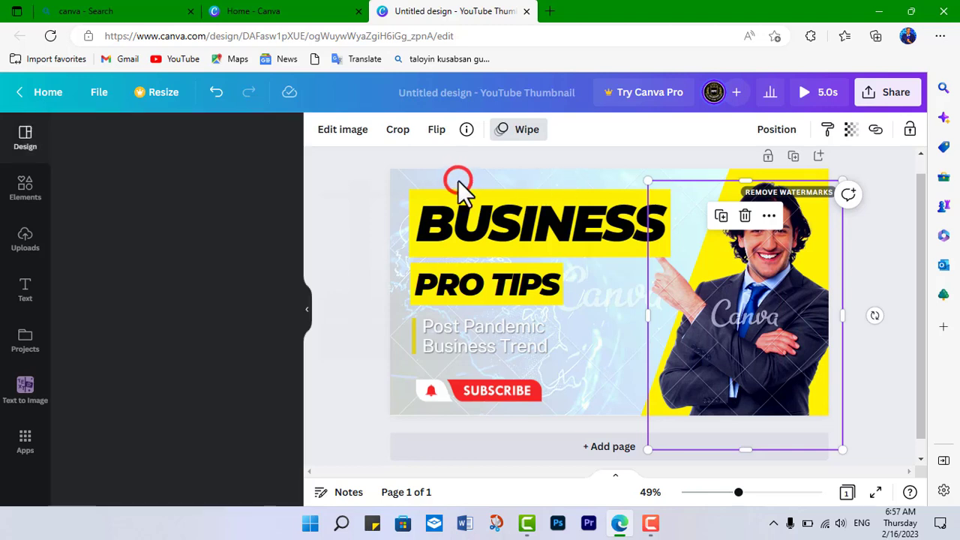
left_click(433, 180)
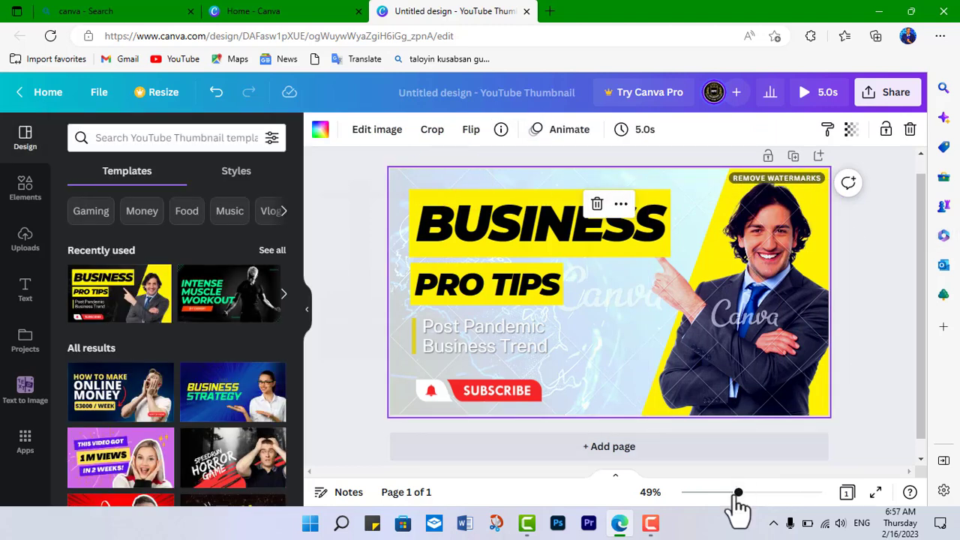
Zoom the canvas out to 34% and add blank pages 2 and 3
left_click_drag(739, 493, 725, 494)
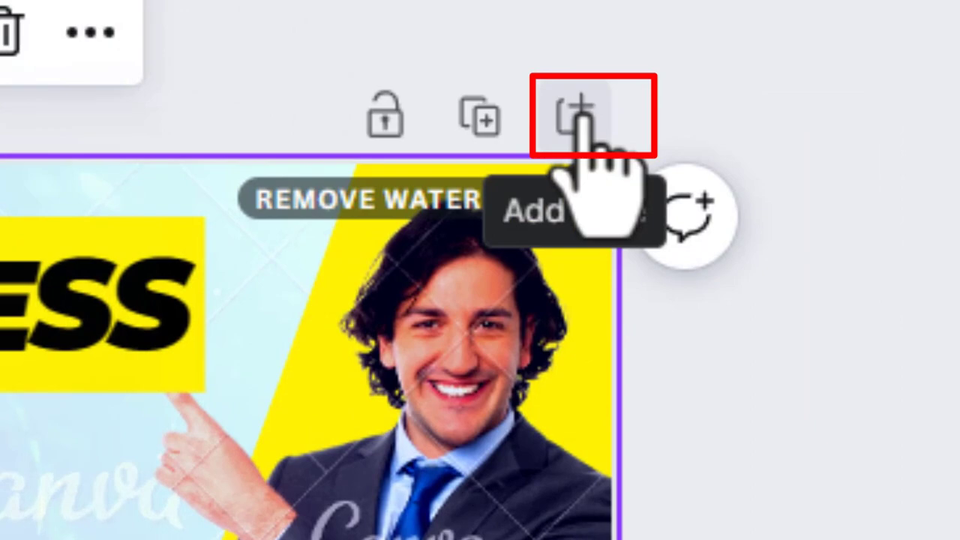
left_click(579, 113)
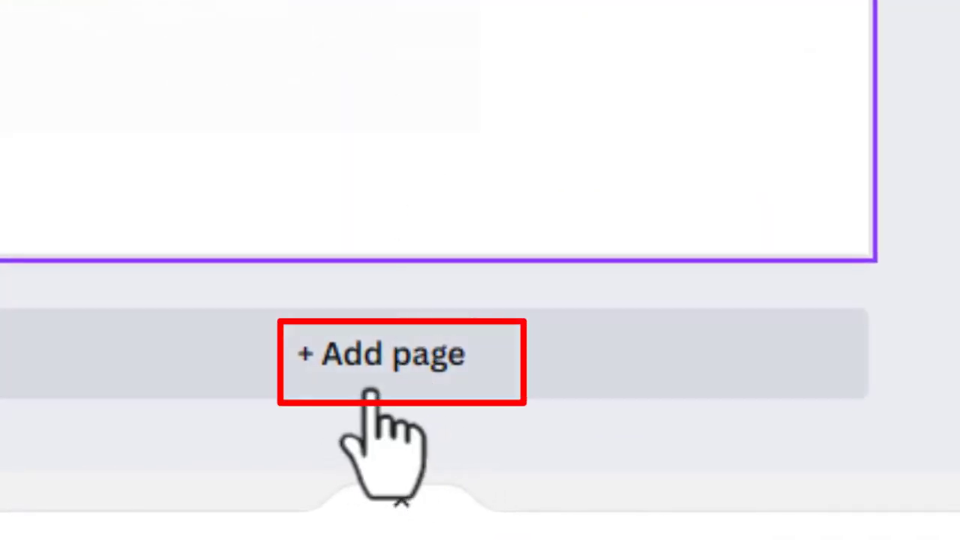
left_click(542, 379)
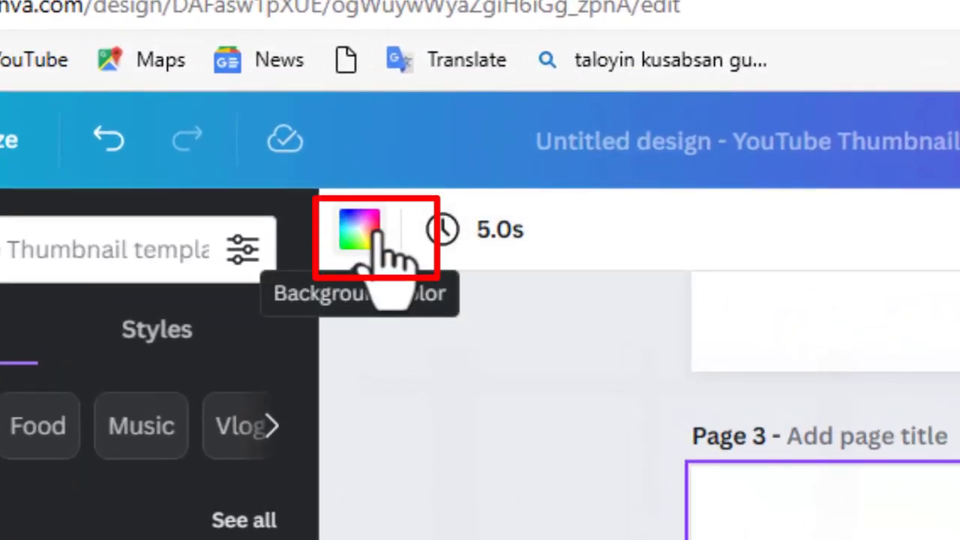
Give page 3 a red background using the red document colour swatch
left_click(375, 229)
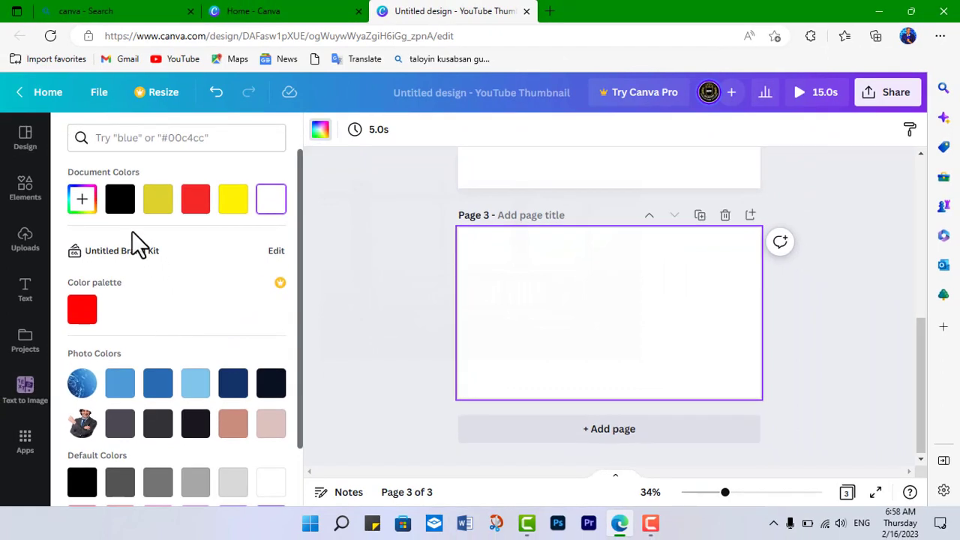
left_click(198, 206)
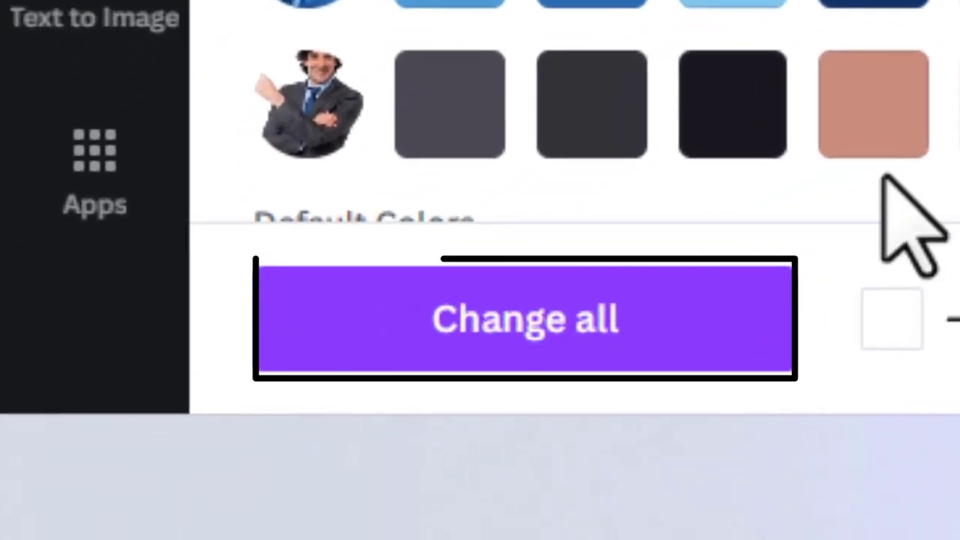
left_click(520, 363)
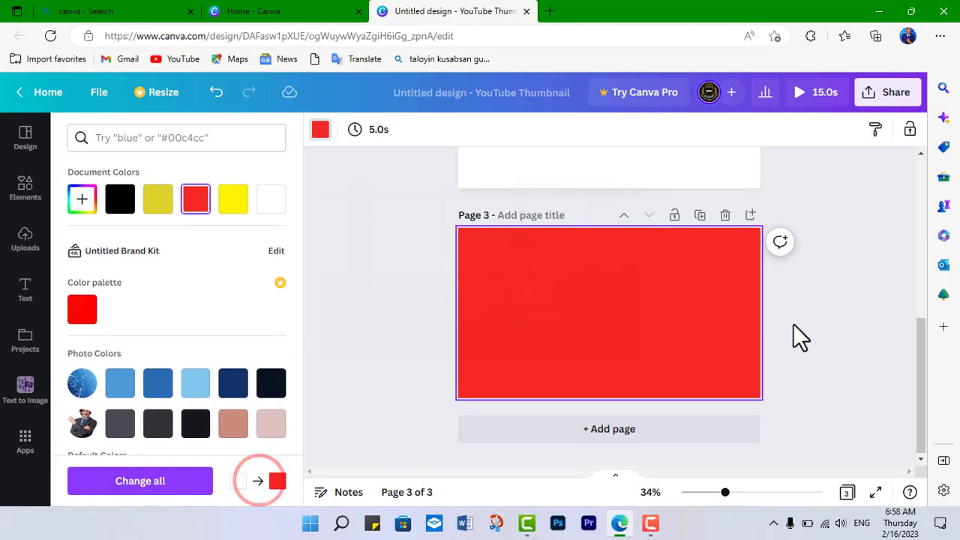
scroll(881, 356, "up", 1)
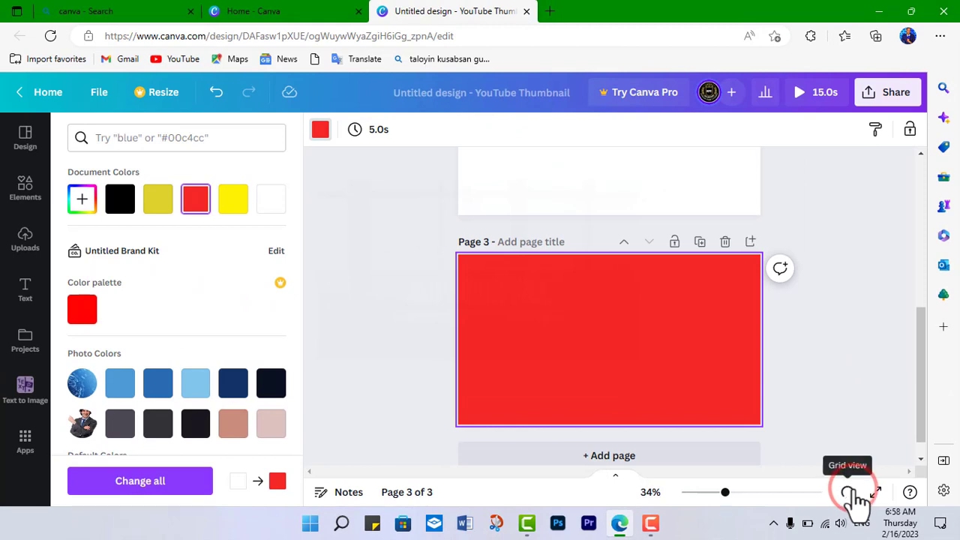
Review pages 1–3 in grid view, then return to editing page 1
left_click(848, 492)
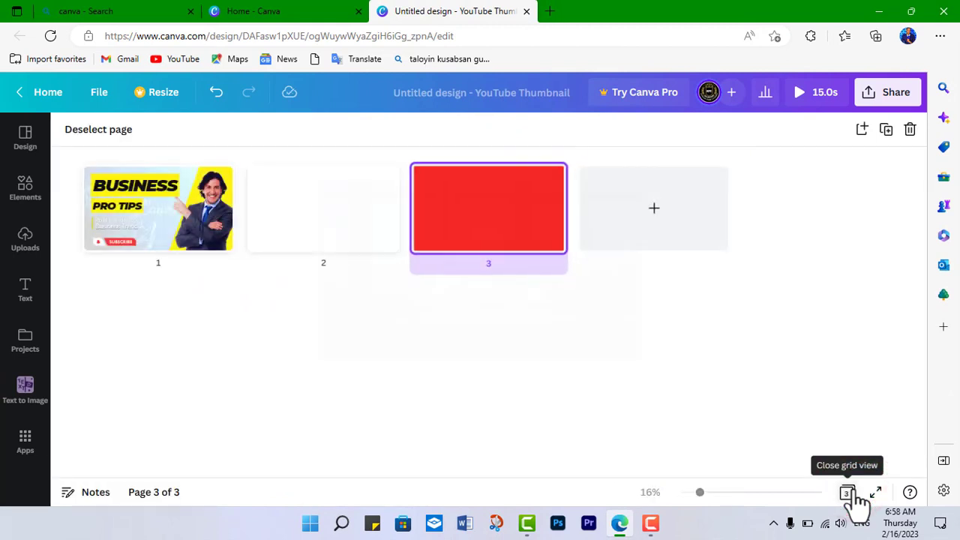
left_click(311, 246)
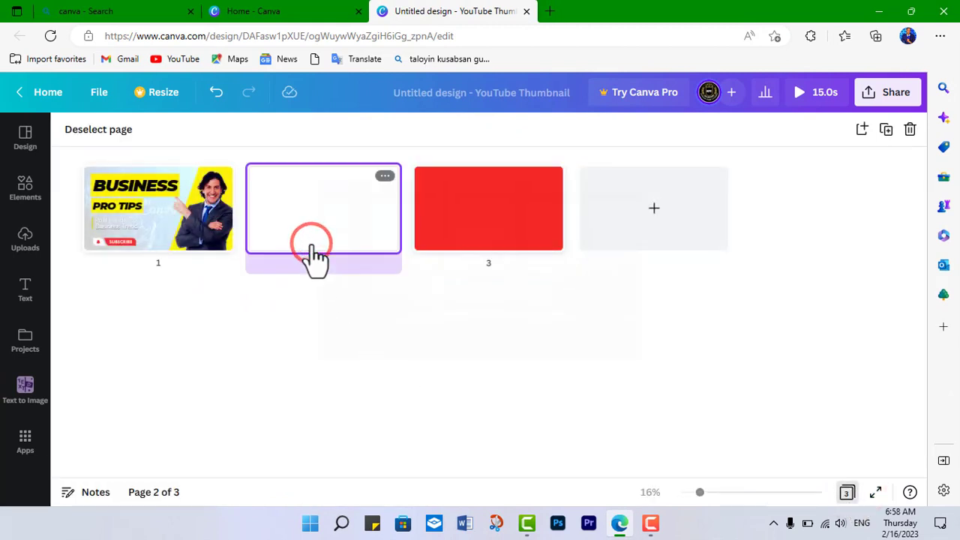
left_click(180, 223)
left_click(311, 242)
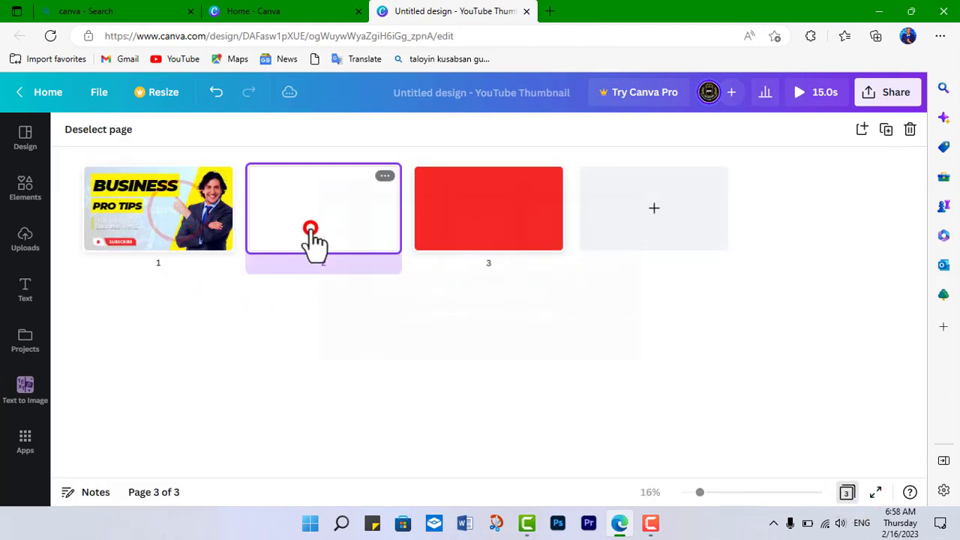
left_click(463, 238)
left_click(332, 207)
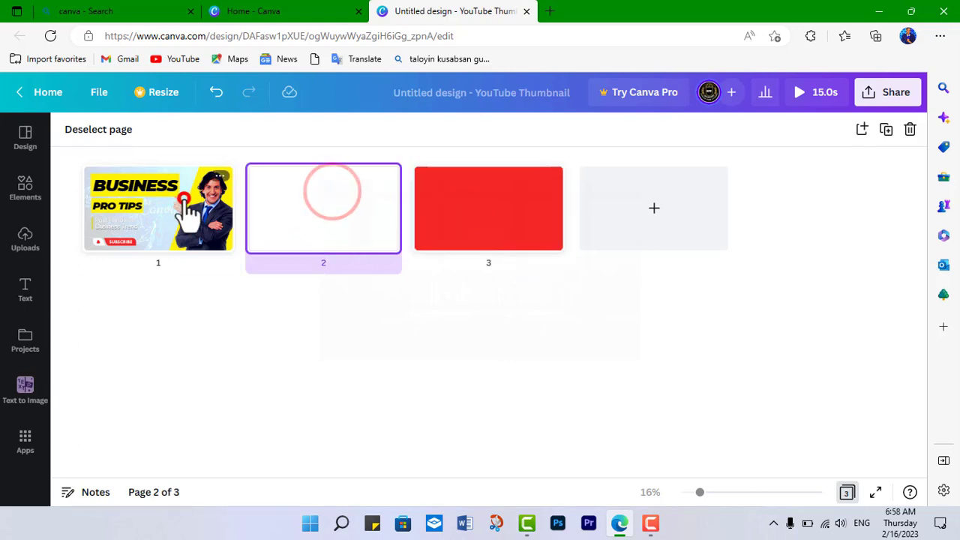
left_click(184, 212)
left_click(848, 492)
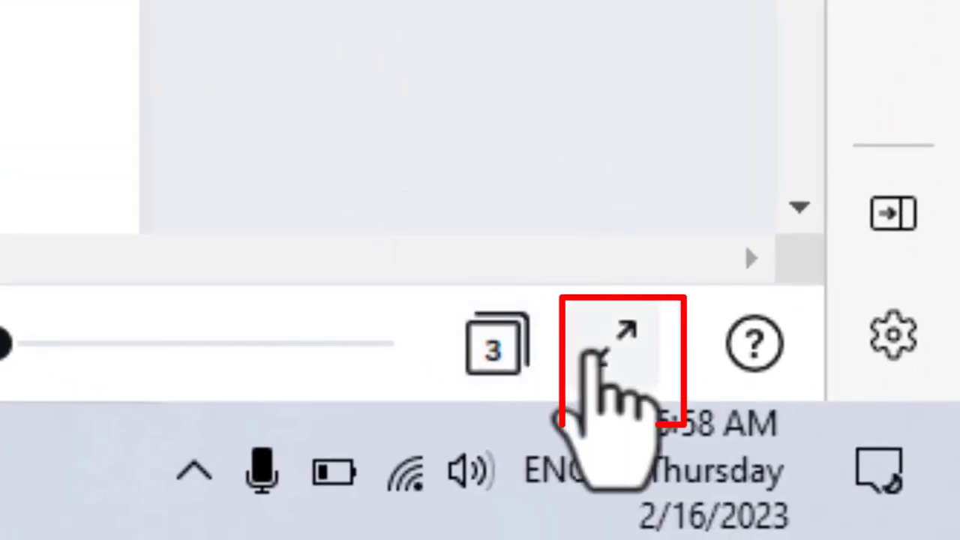
left_click(623, 358)
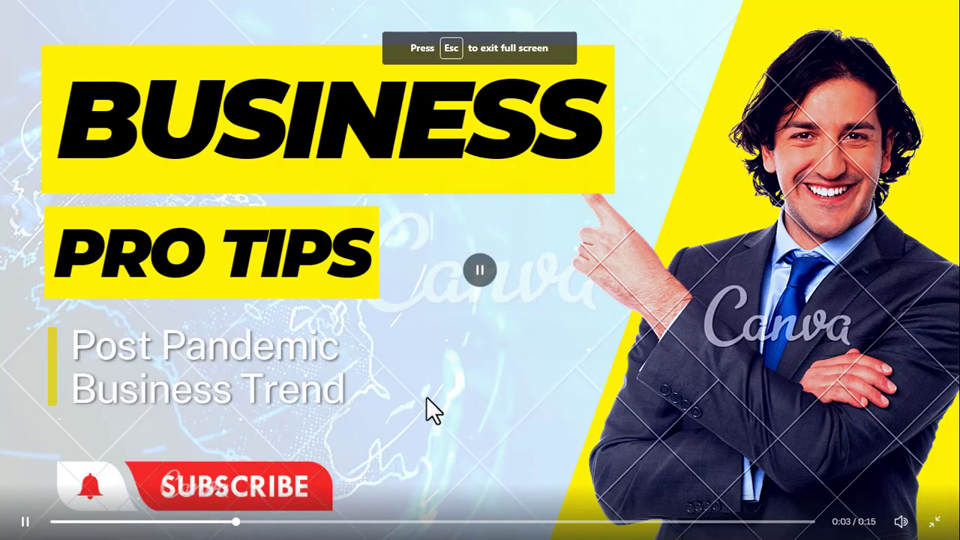
left_click(481, 272)
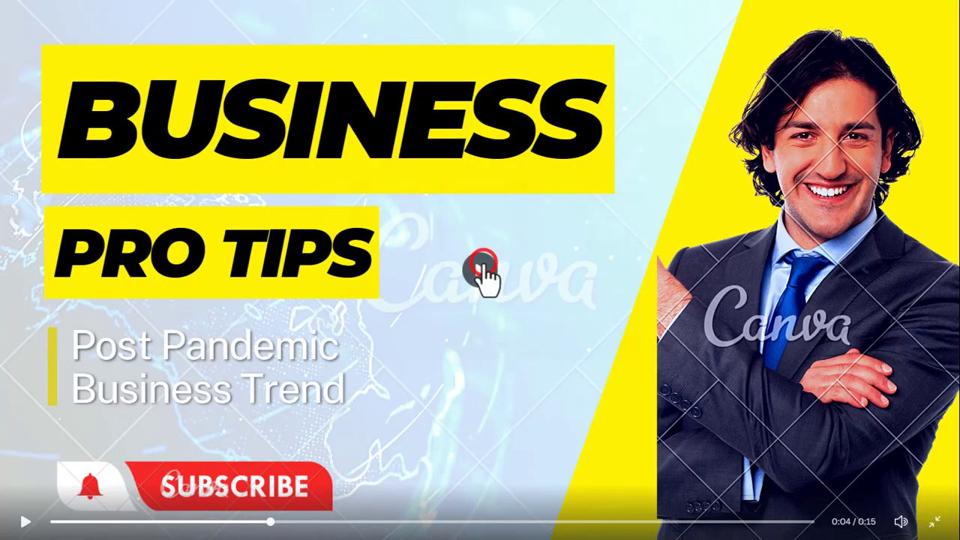
left_click(936, 527)
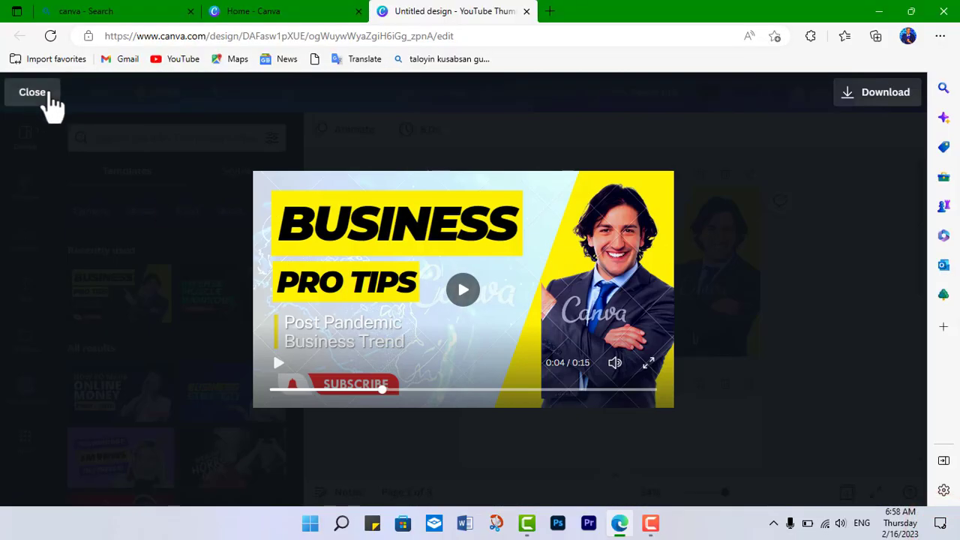
left_click(34, 93)
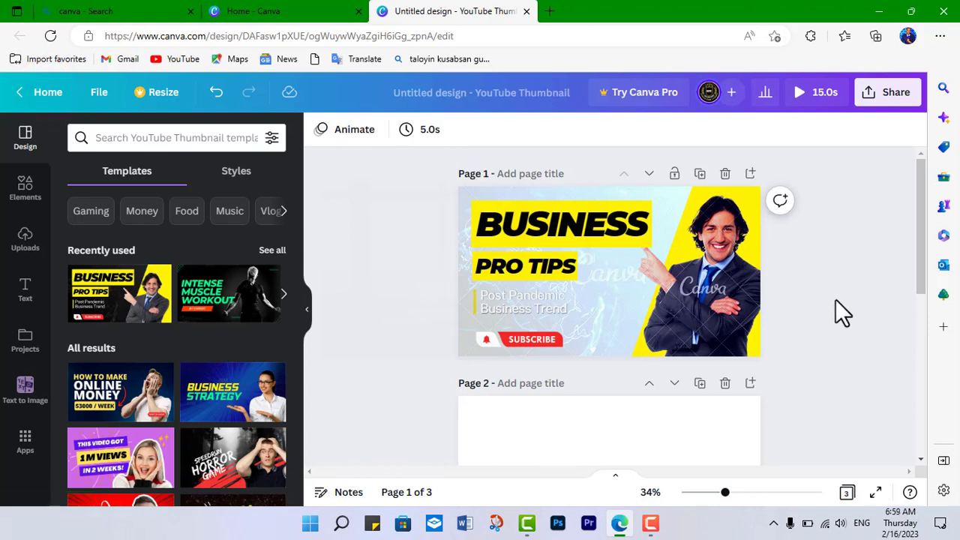
Write 'waxaan ahaya arday dadaala' in page 1's Notes field and zoom the view to 49%
left_click(337, 497)
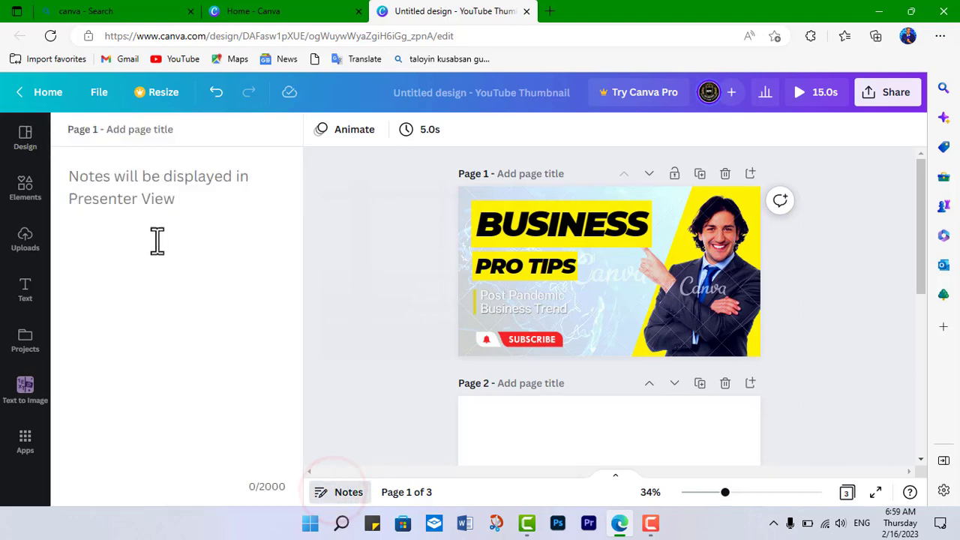
type("W")
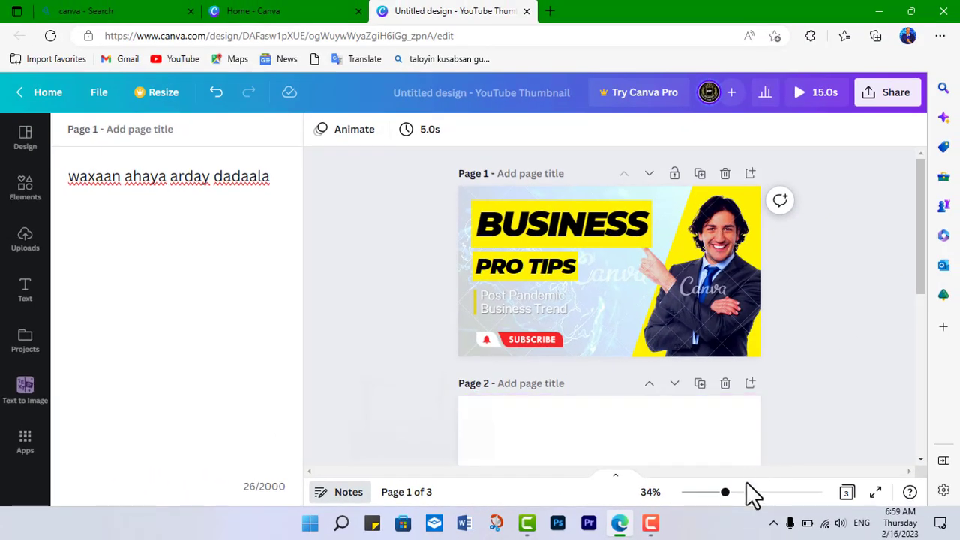
left_click_drag(726, 495, 738, 495)
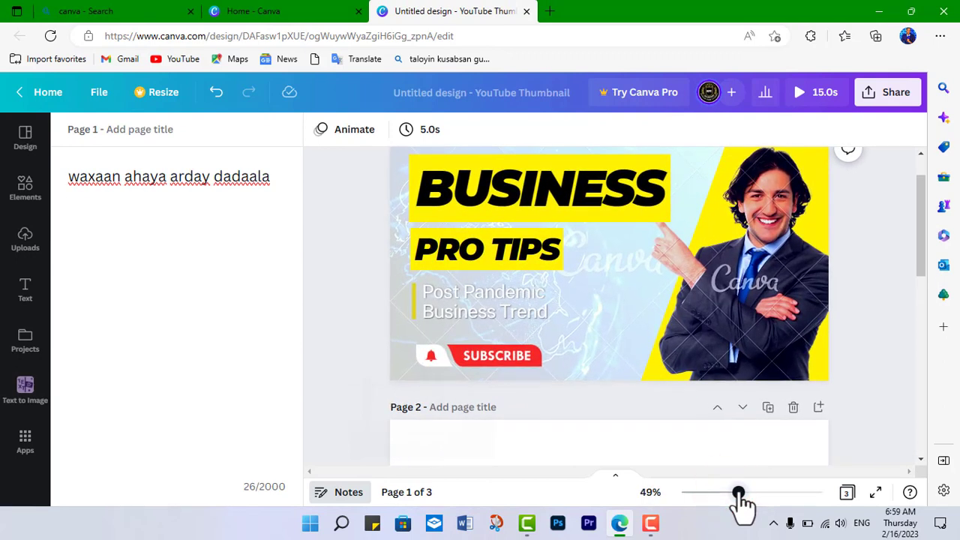
left_click(854, 311)
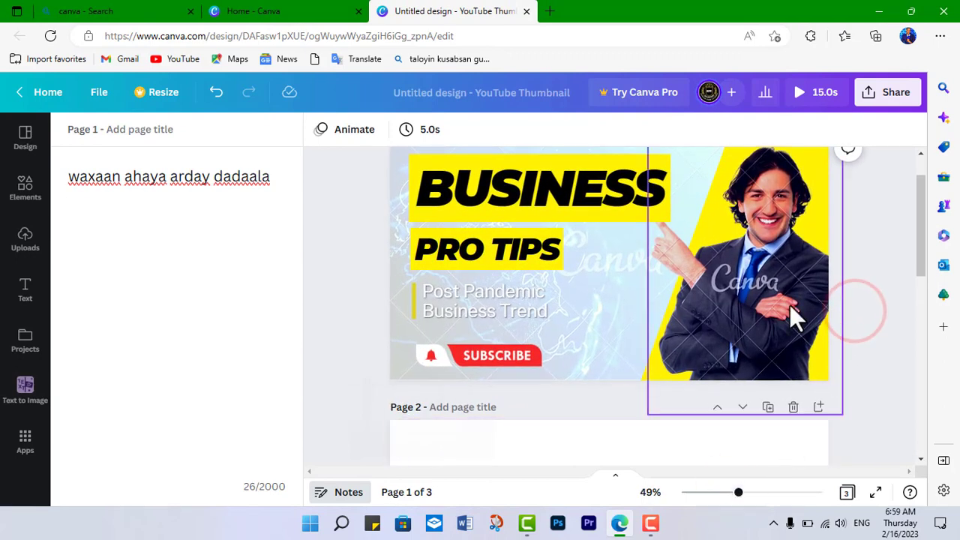
Delete page 1, undo the deletion, then duplicate the BUSINESS PRO TIPS page
left_click(649, 522)
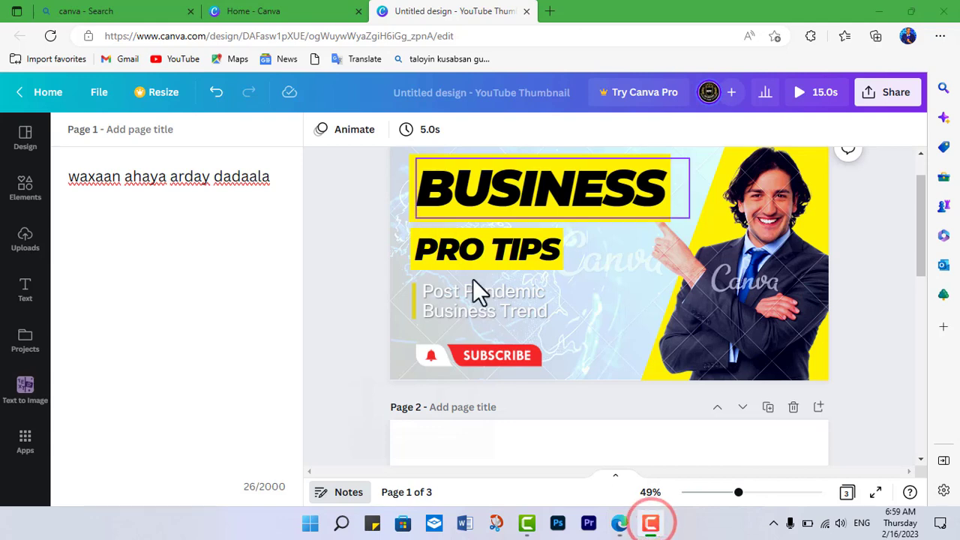
left_click(659, 449)
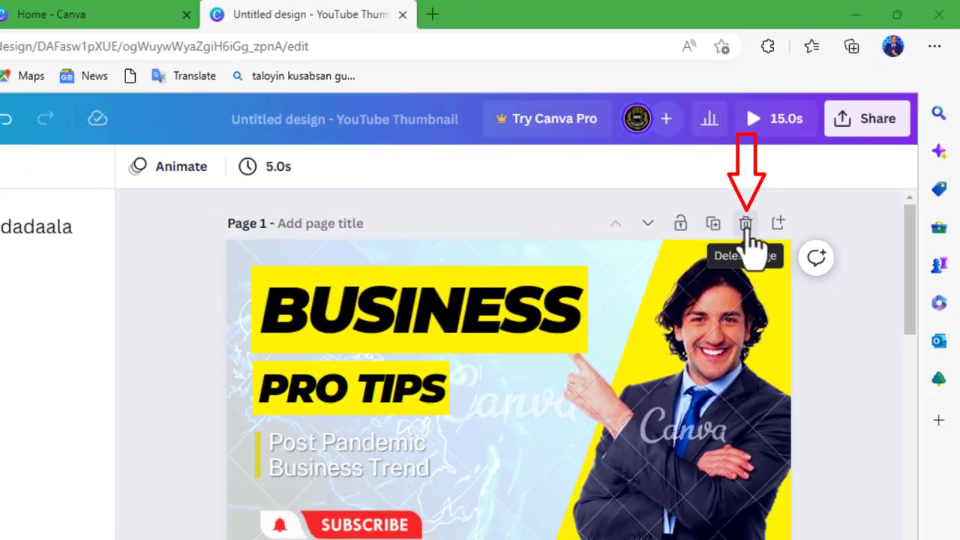
left_click(793, 175)
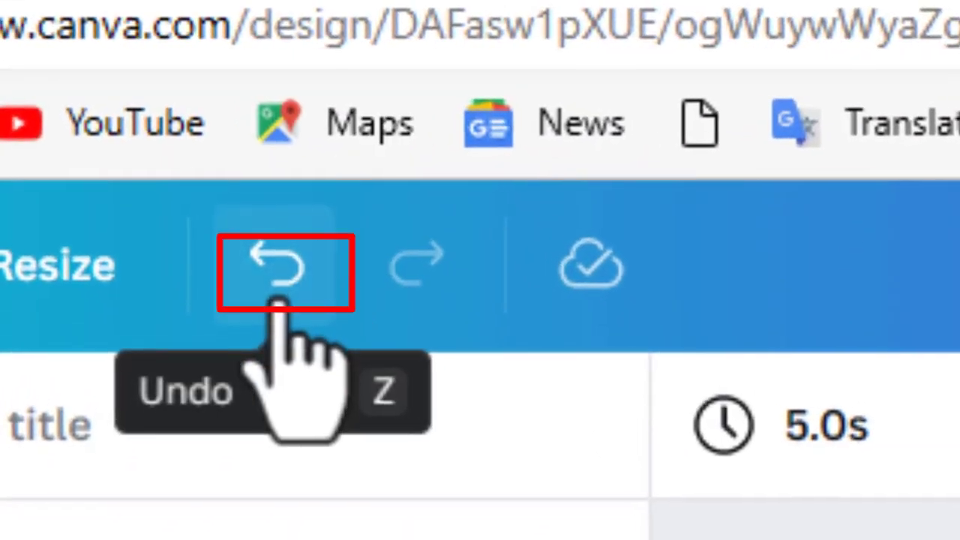
left_click(279, 303)
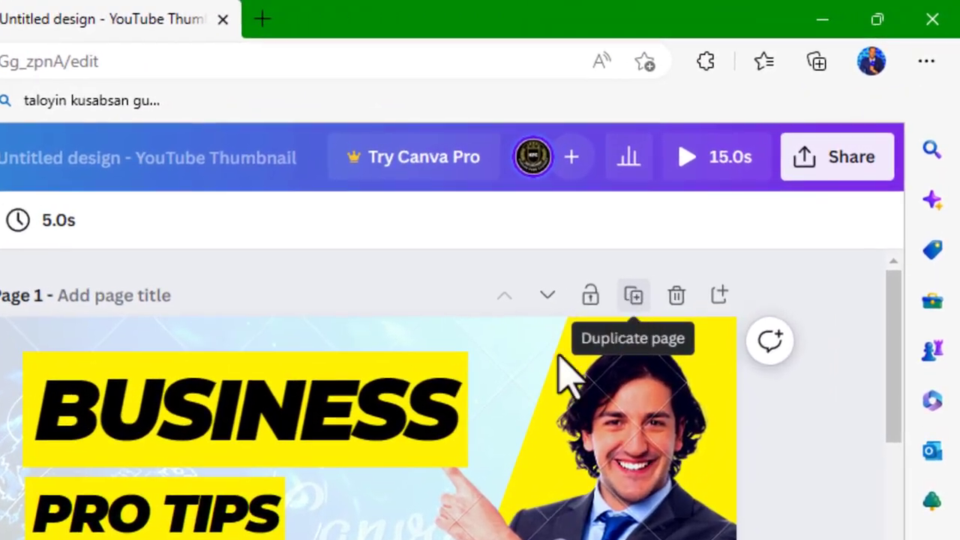
left_click(632, 297)
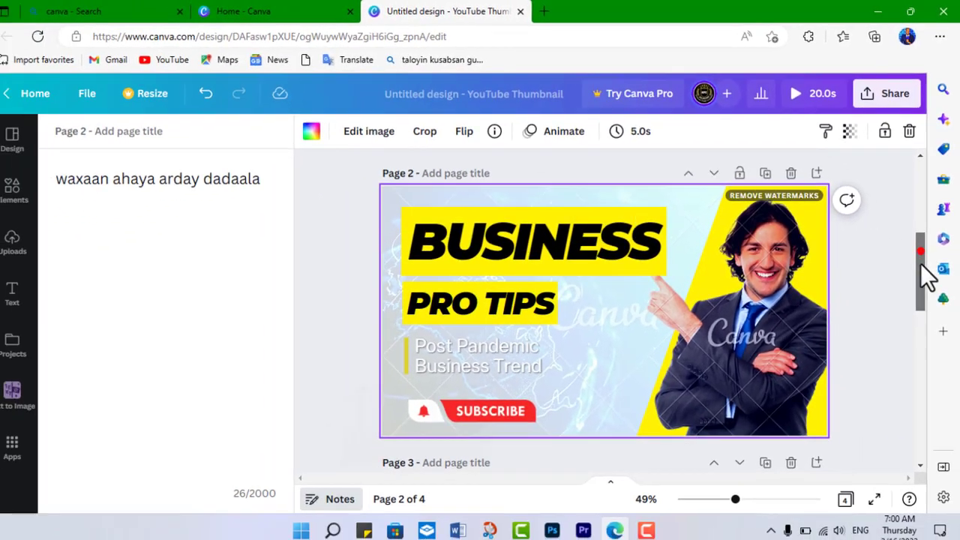
mouse_move(922, 251)
left_mouse_down()
mouse_move(927, 341)
mouse_move(895, 154)
left_mouse_up()
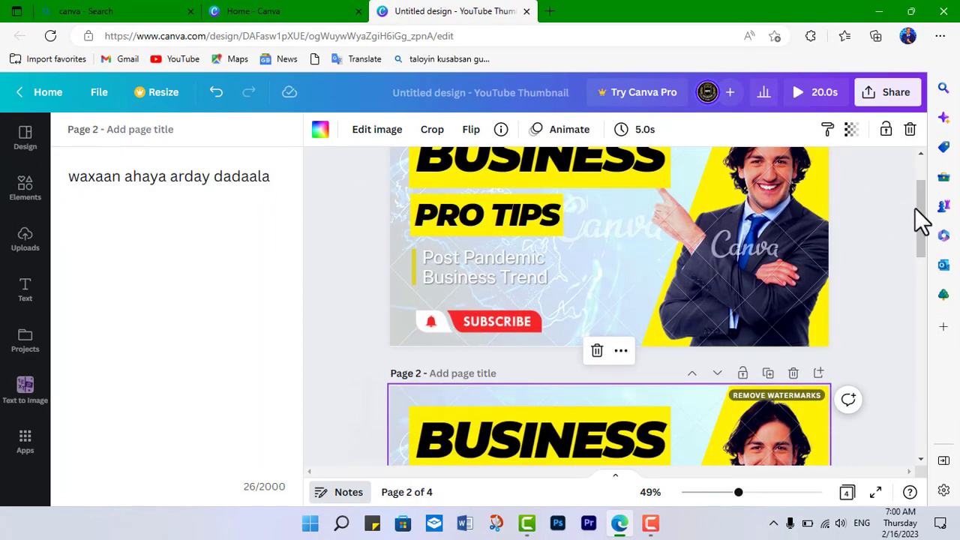
left_click_drag(917, 206, 917, 183)
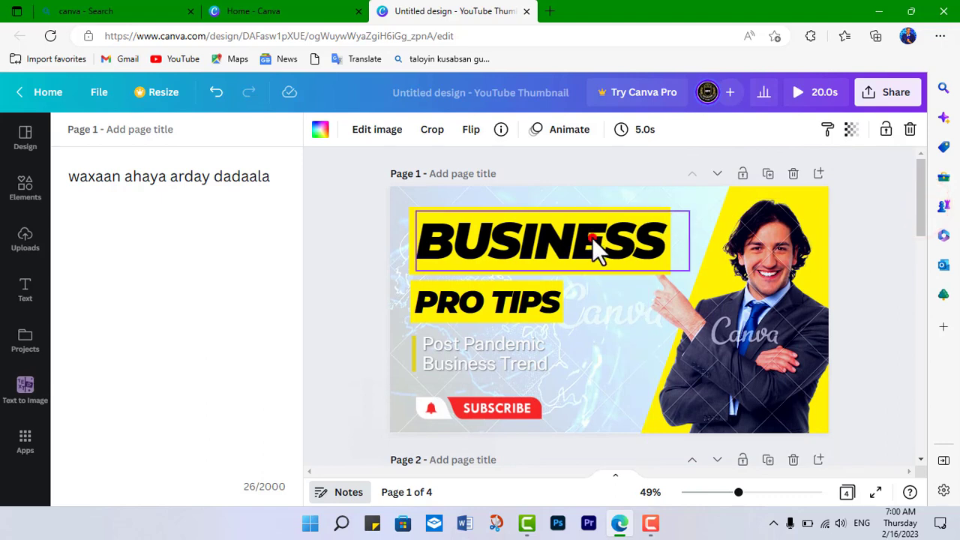
Replace the PRO TIPS heading text with KFC
double_click(592, 238)
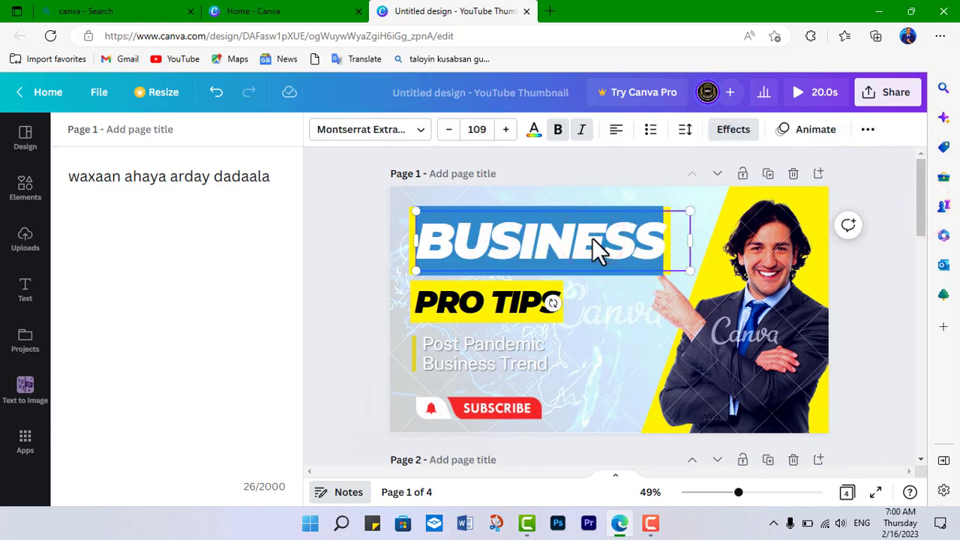
double_click(503, 309)
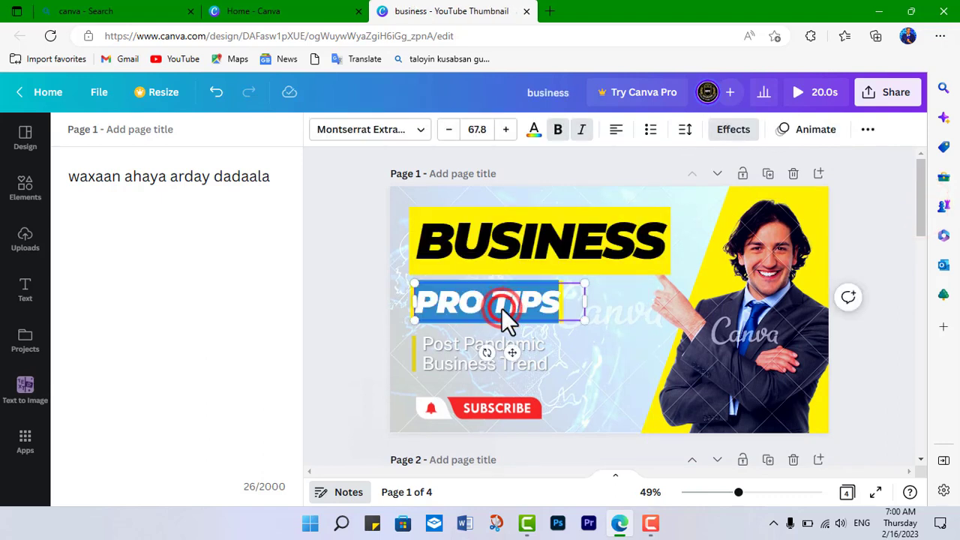
type("KFC")
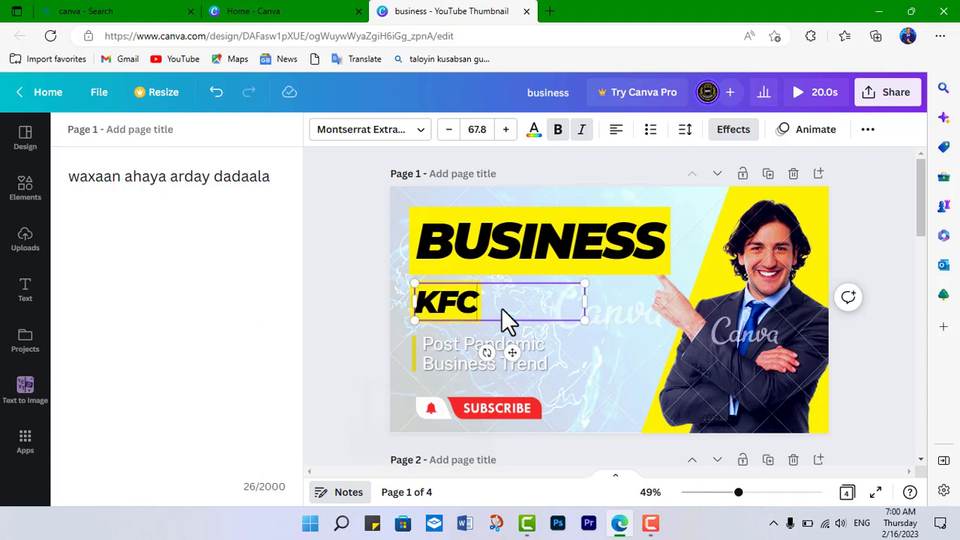
Retype the subtitle as 'booqo oo baro' and make its text colour black
double_click(464, 347)
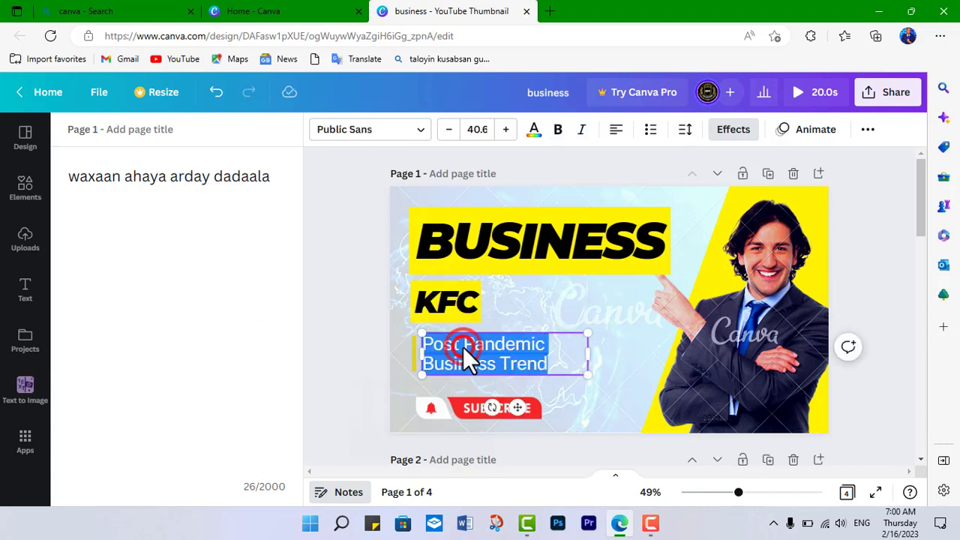
type("bi")
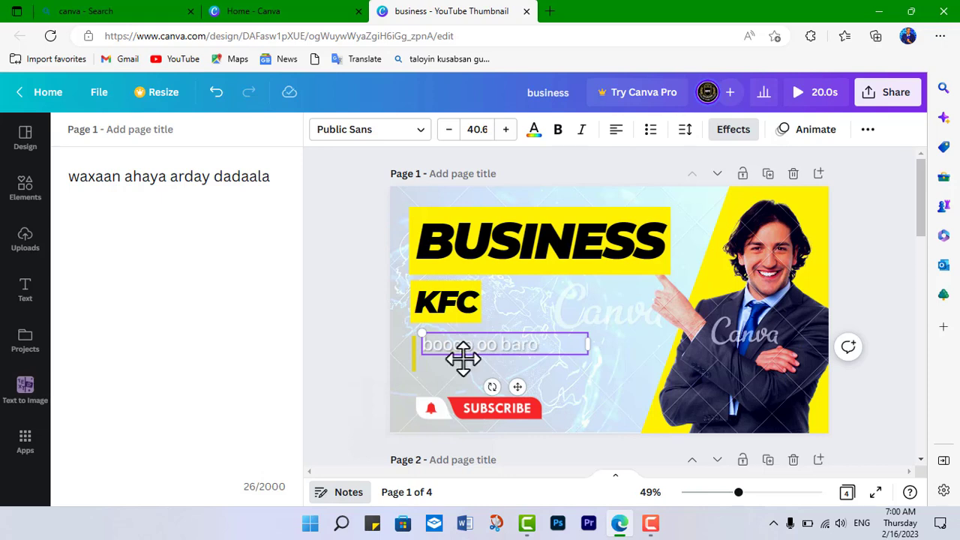
left_click(443, 347)
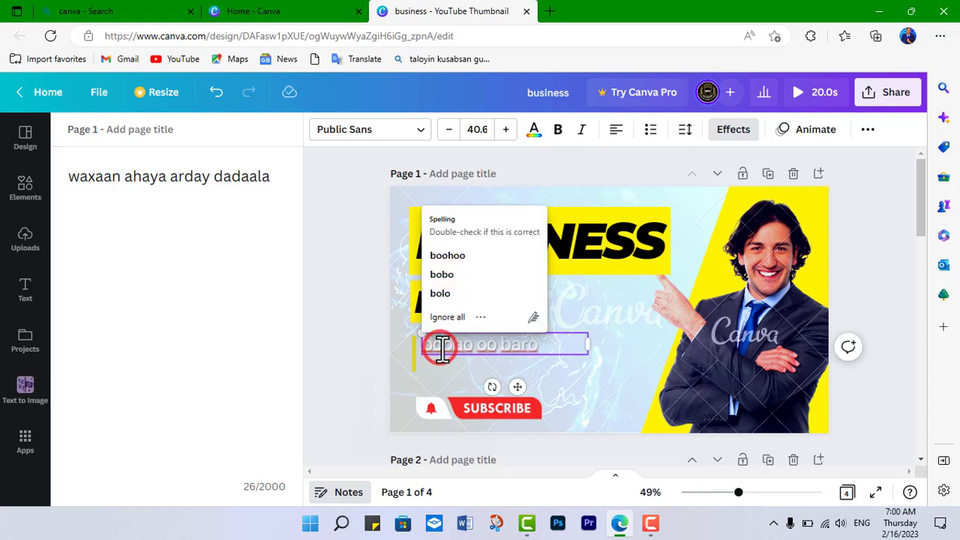
left_click(535, 134)
left_click(234, 200)
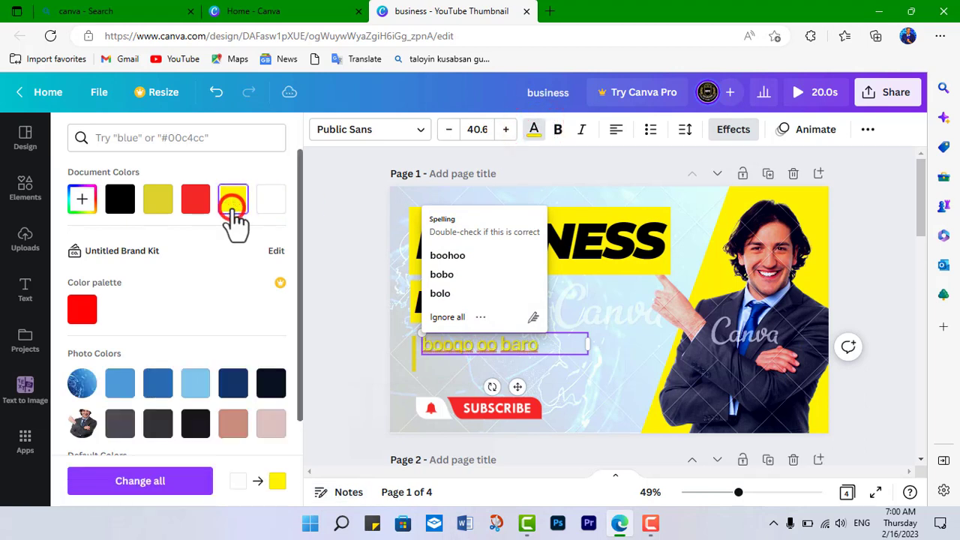
left_click(120, 200)
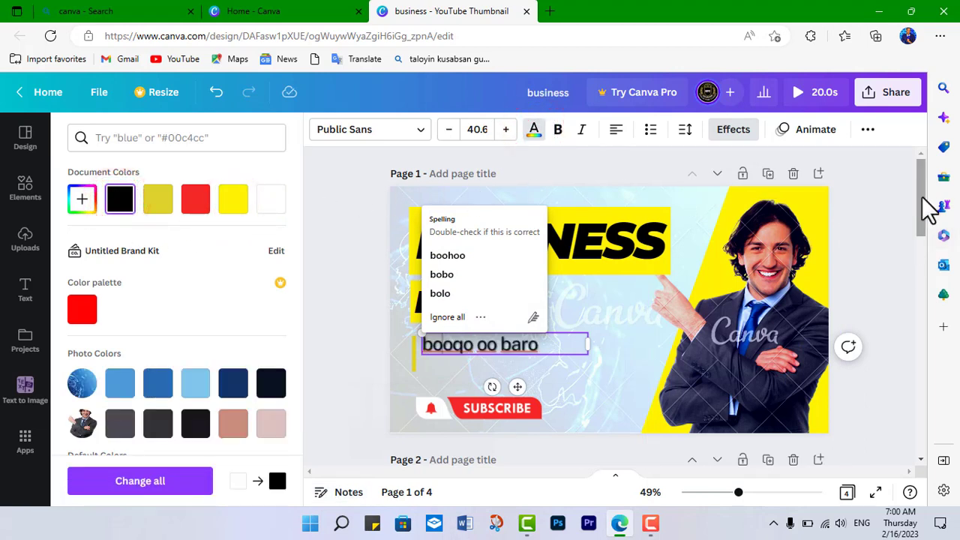
left_click_drag(921, 199, 913, 256)
scroll(913, 251, "up", 3)
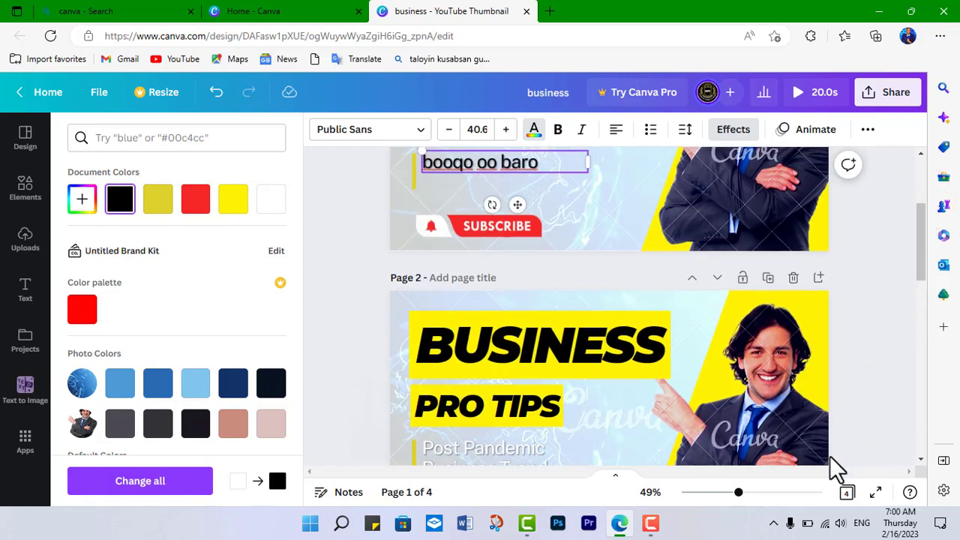
Zoom out to about 35% and delete the duplicated Business Pro Tips page 2
left_click_drag(738, 493, 726, 492)
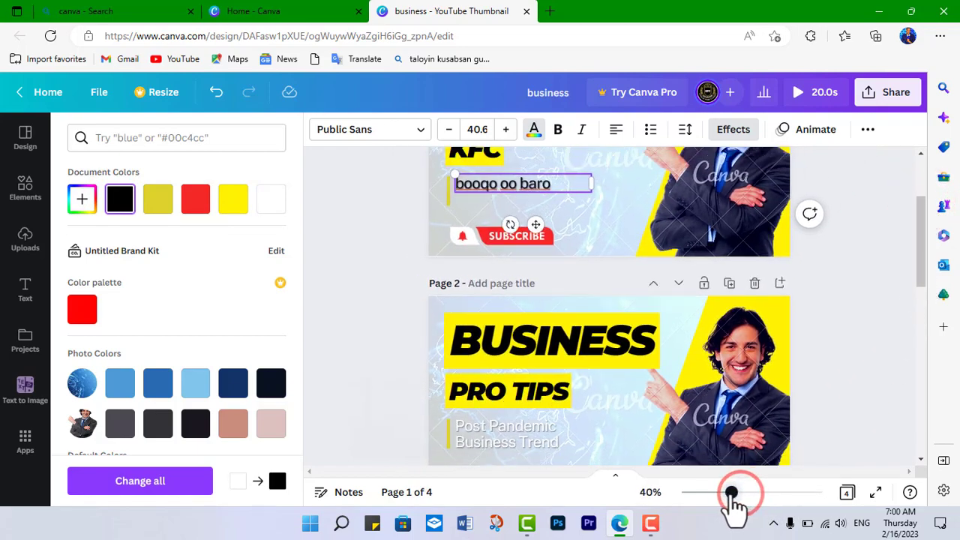
left_click(730, 286)
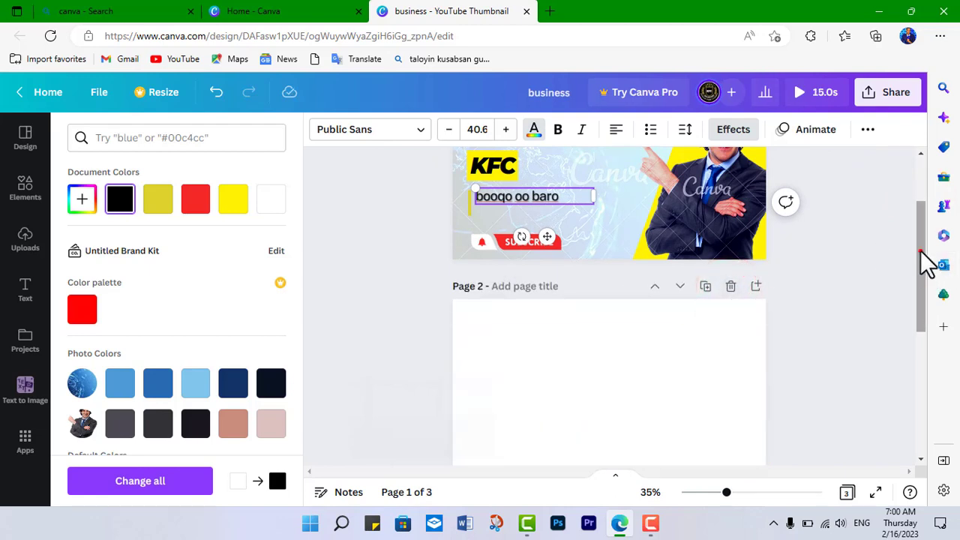
scroll(921, 257, "up", 2)
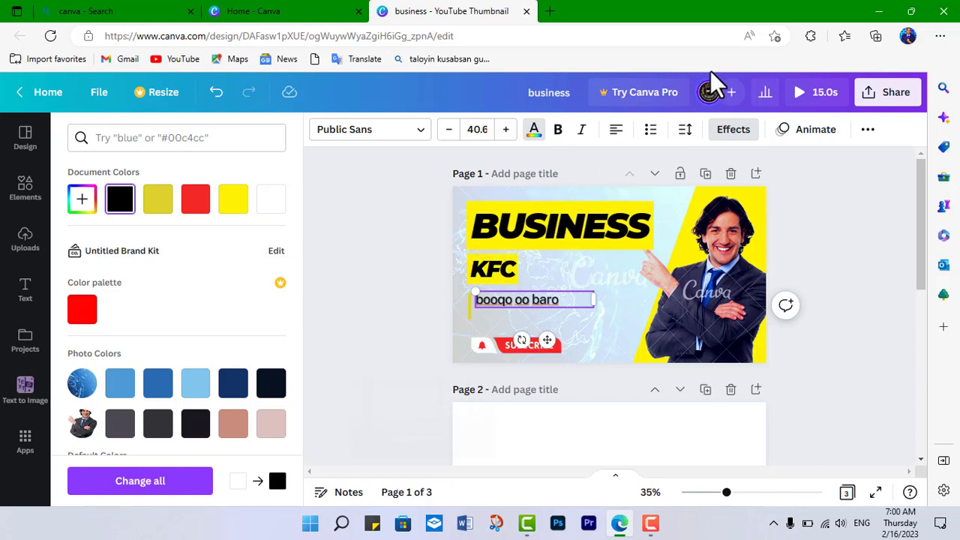
left_click(705, 174)
left_click_drag(921, 241, 907, 166)
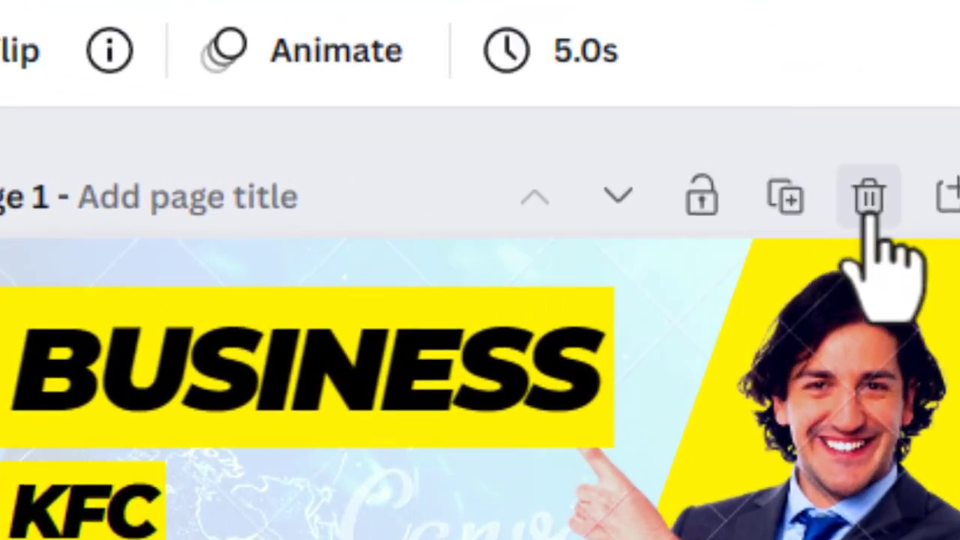
Lock and unlock page 1, then move the BUSINESS page one place down
left_click(870, 202)
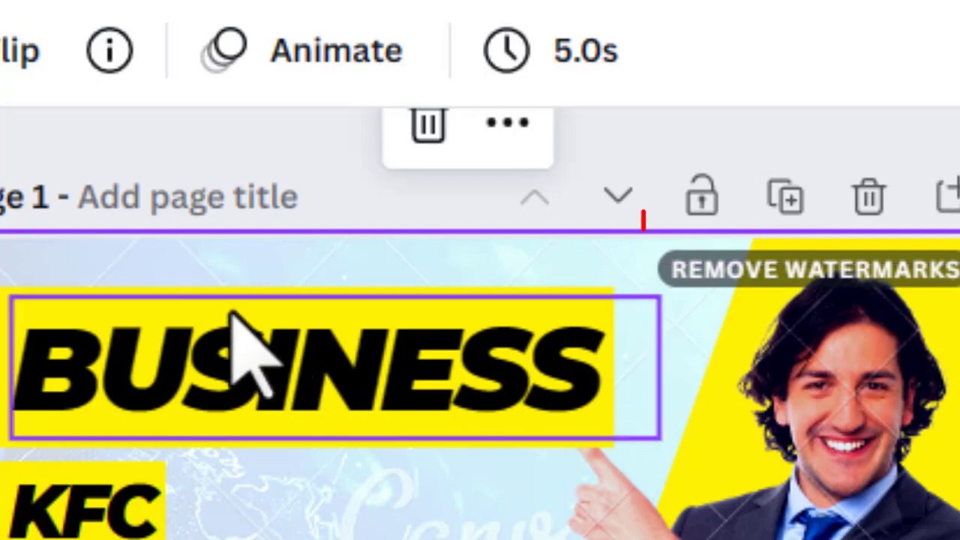
left_click(699, 202)
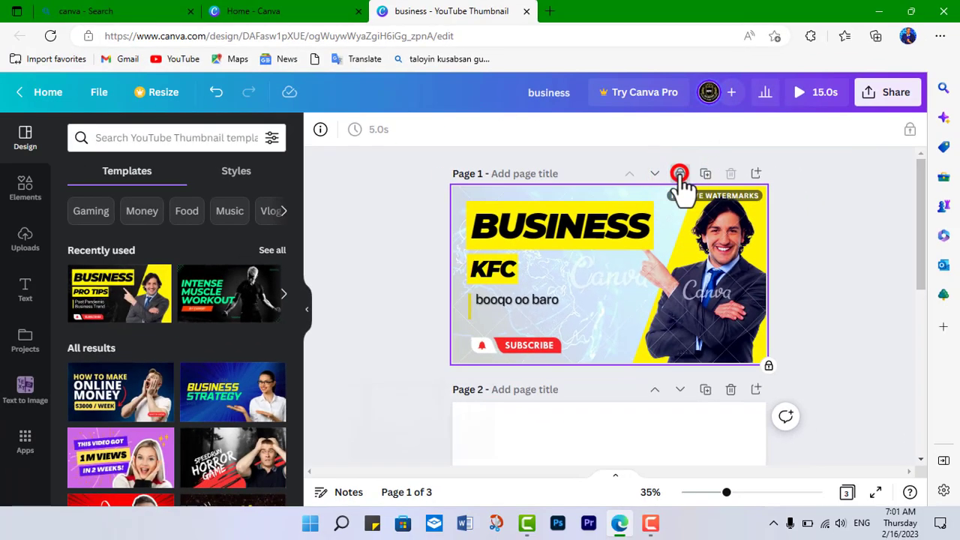
left_click(679, 174)
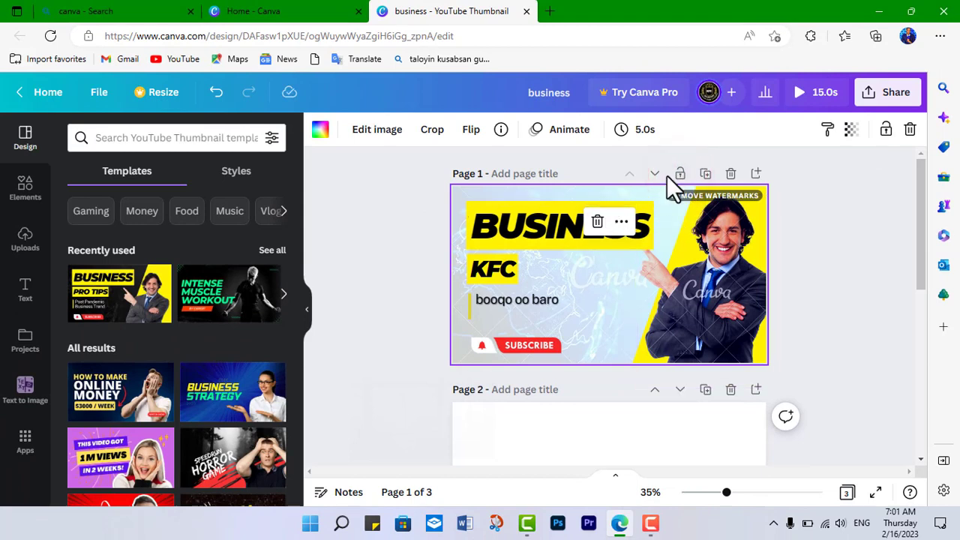
left_click(655, 173)
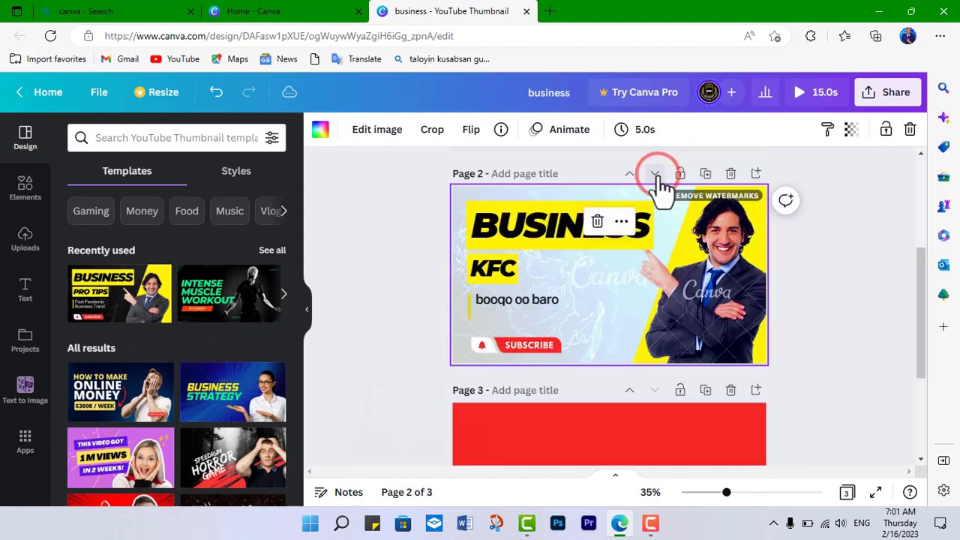
left_click_drag(924, 360, 926, 236)
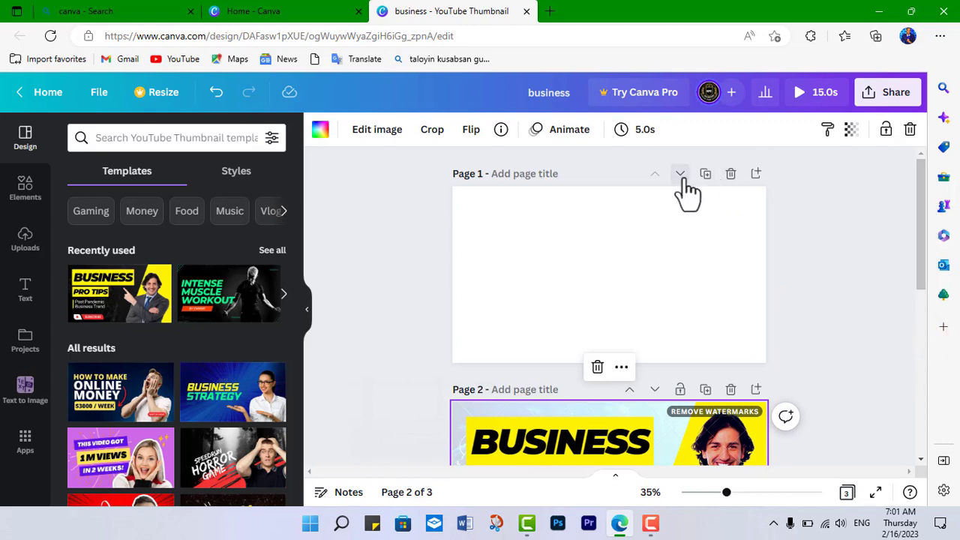
Move the blank page down and the red page up, putting BUSINESS first and red second
left_click(680, 175)
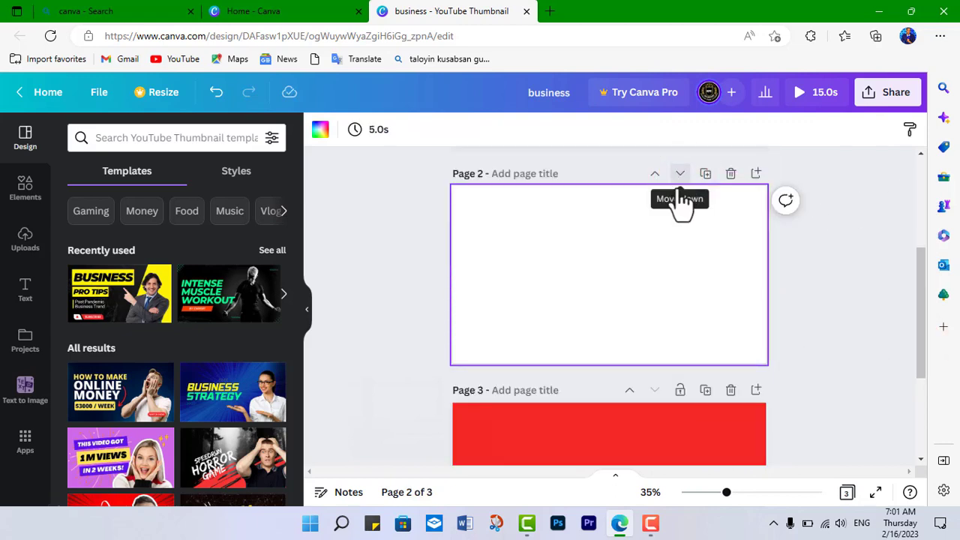
left_click(718, 420)
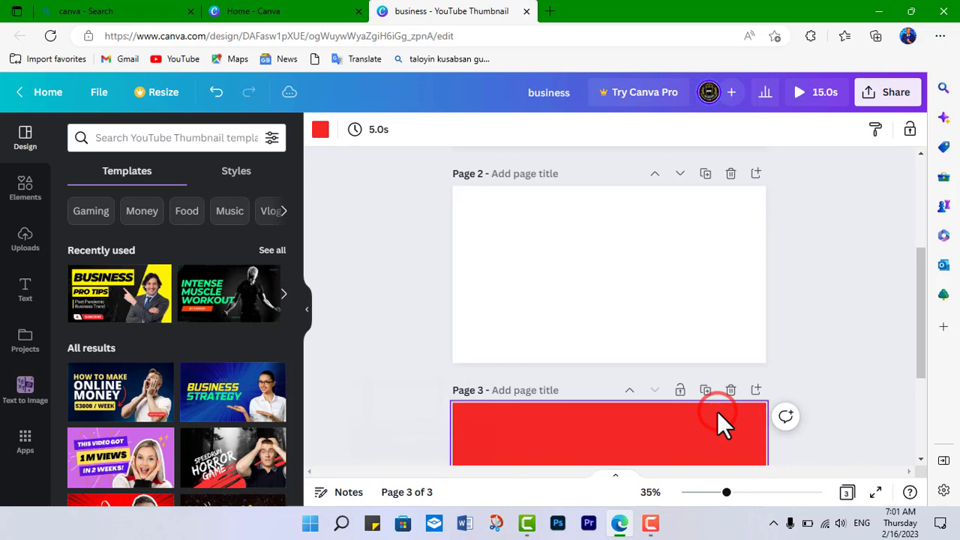
left_click(629, 390)
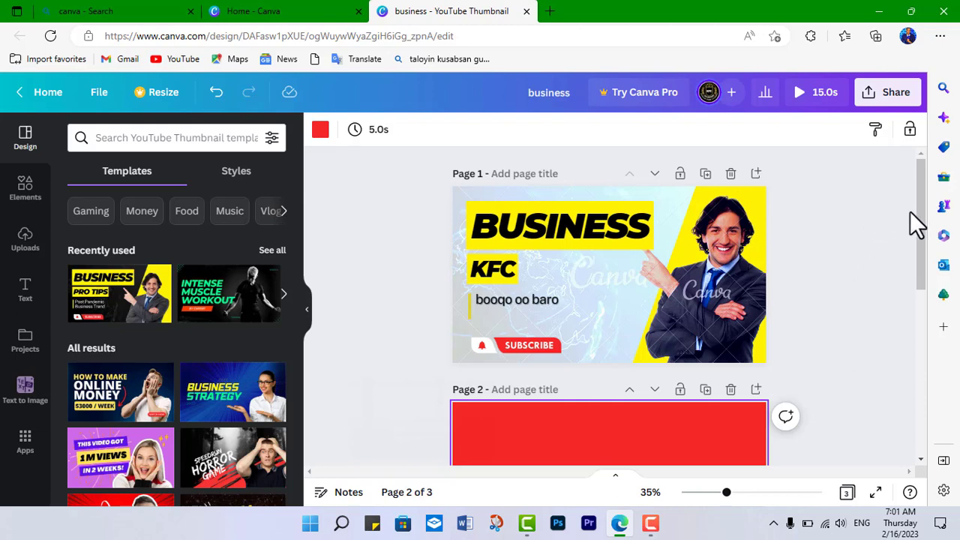
left_click_drag(915, 228, 915, 182)
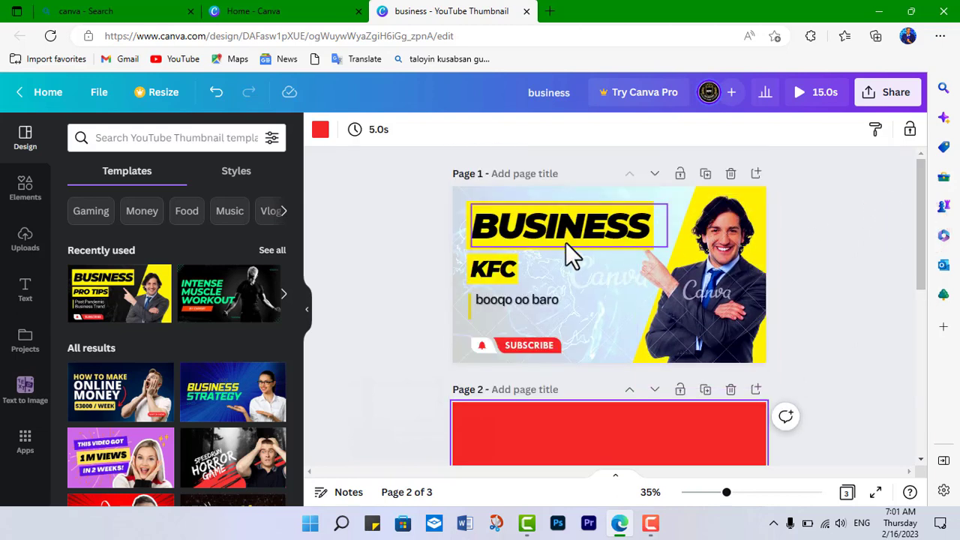
Apply the Baseline page animation to the BUSINESS thumbnail and play a preview
left_click(464, 197)
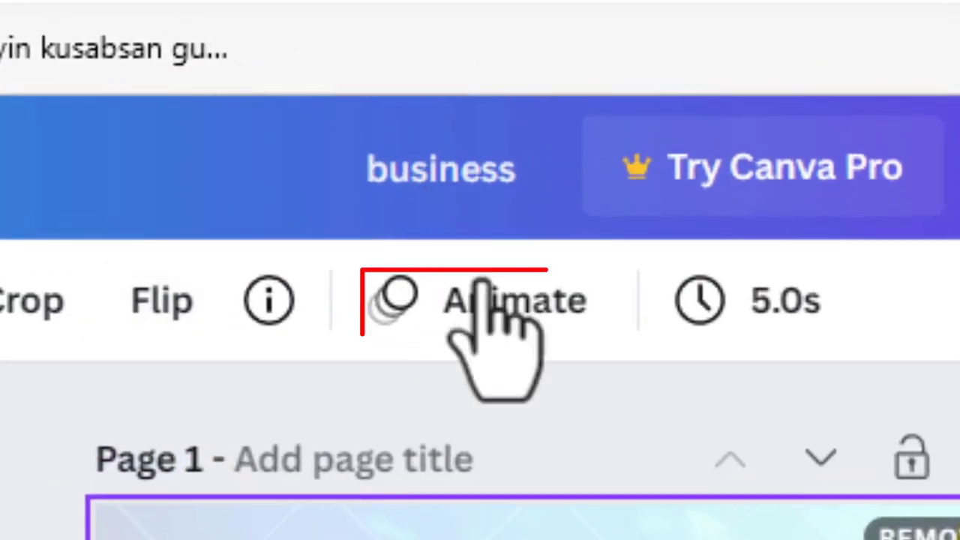
left_click(483, 291)
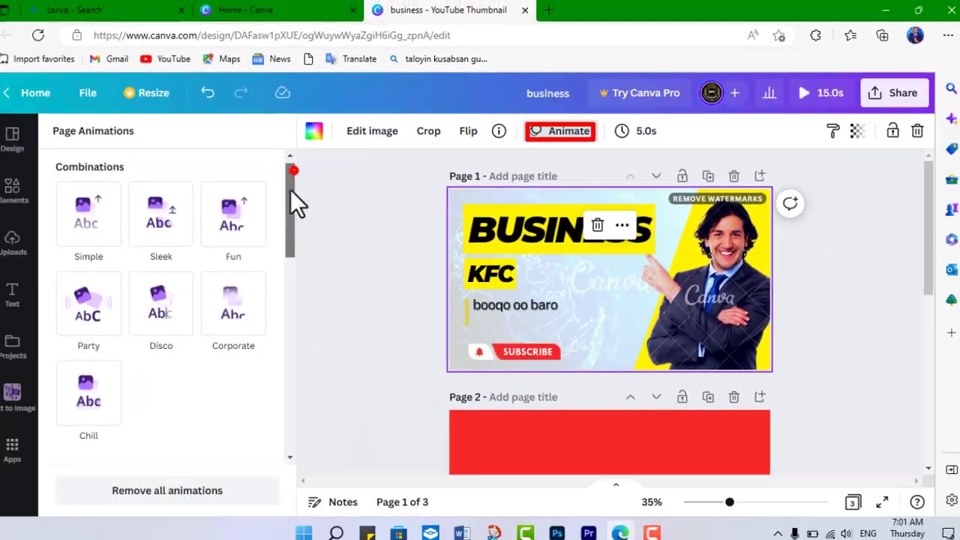
left_click_drag(298, 201, 312, 311)
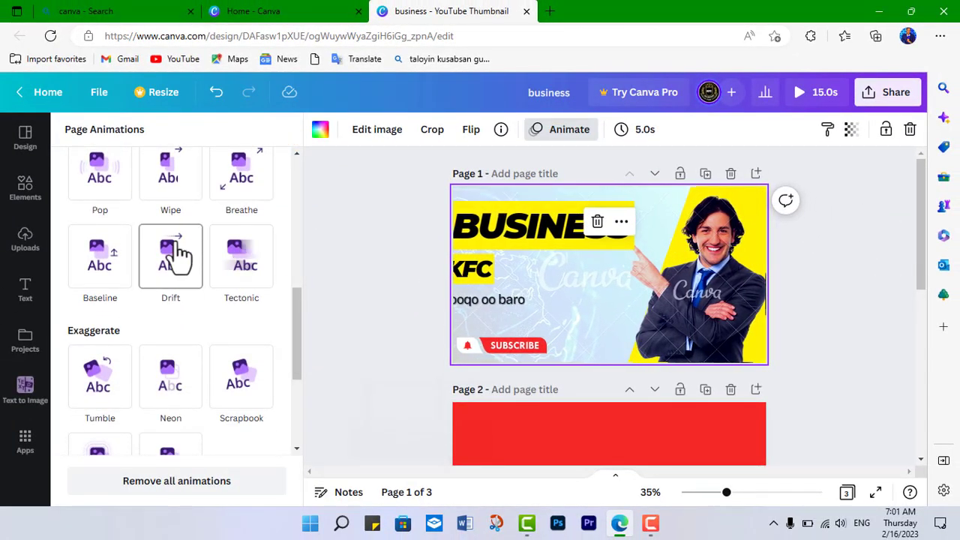
left_click(101, 257)
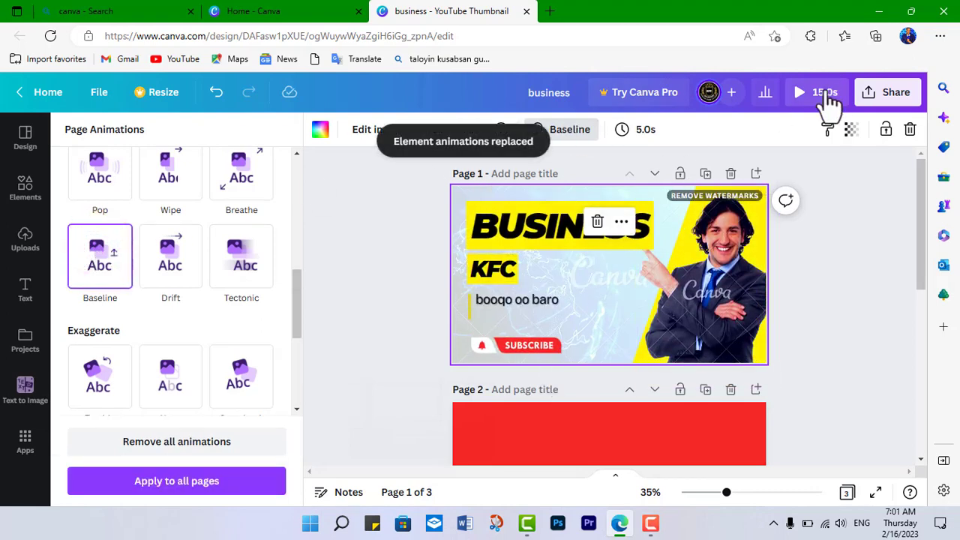
left_click(799, 91)
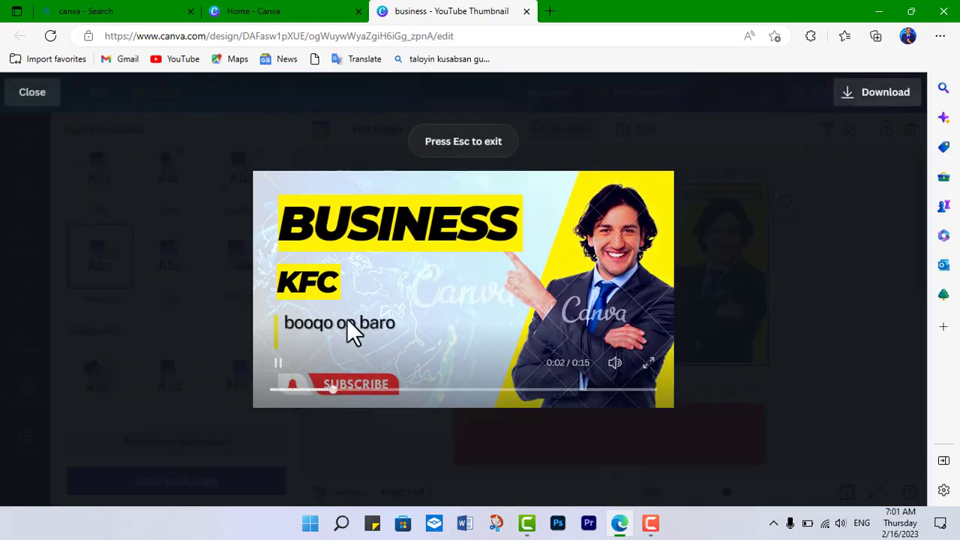
Pause the full-screen animation preview and close it
left_click(274, 365)
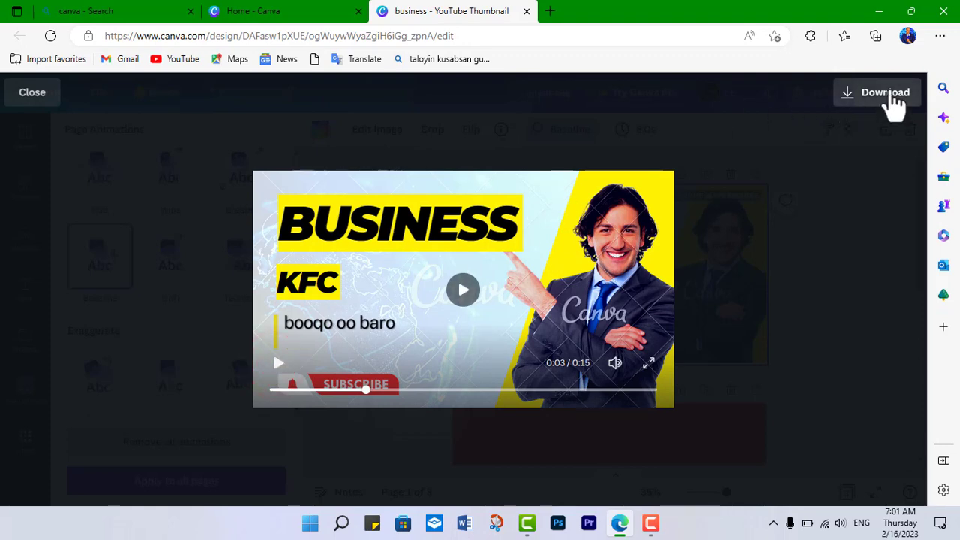
left_click(34, 91)
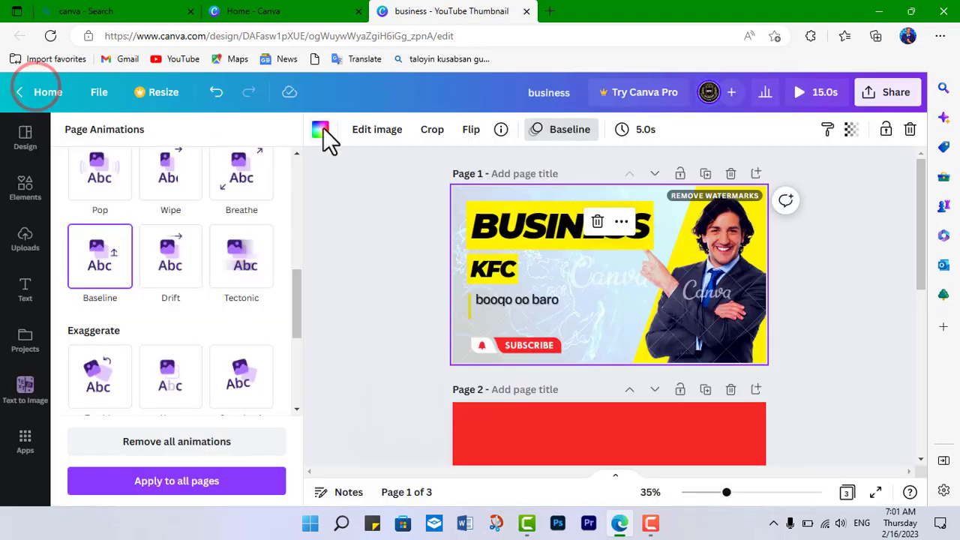
Download all 3 pages as an MP4 video, then go back to the thumbnail templates list
left_click(883, 96)
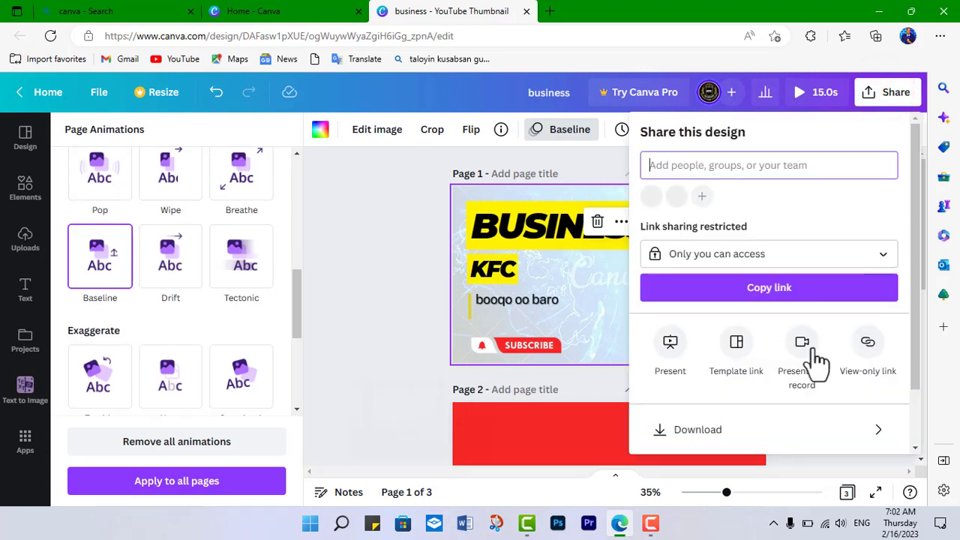
left_click(751, 433)
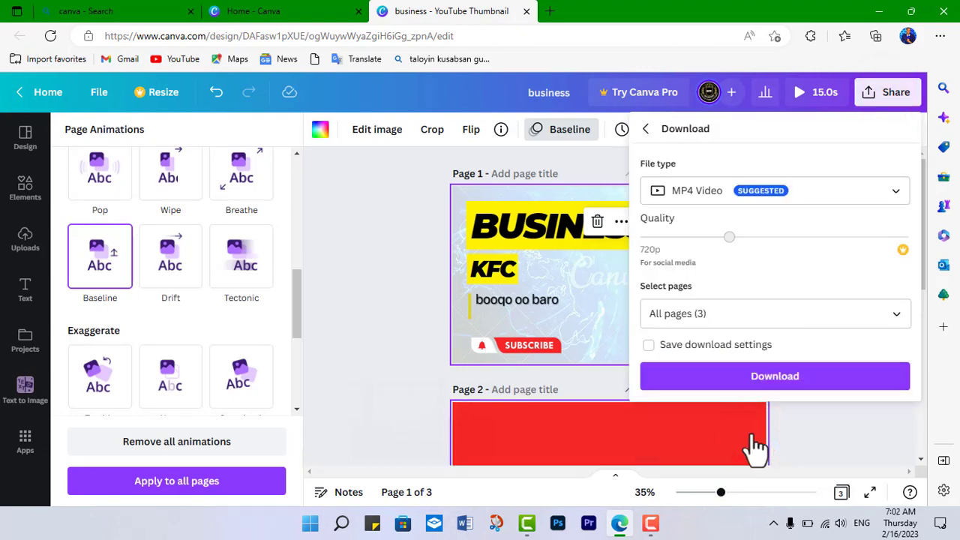
left_click(728, 389)
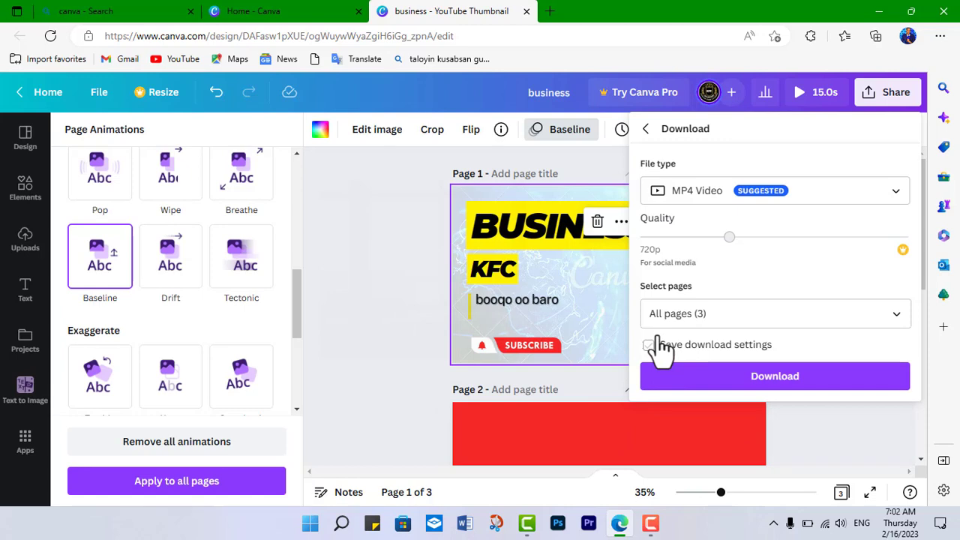
left_click(429, 245)
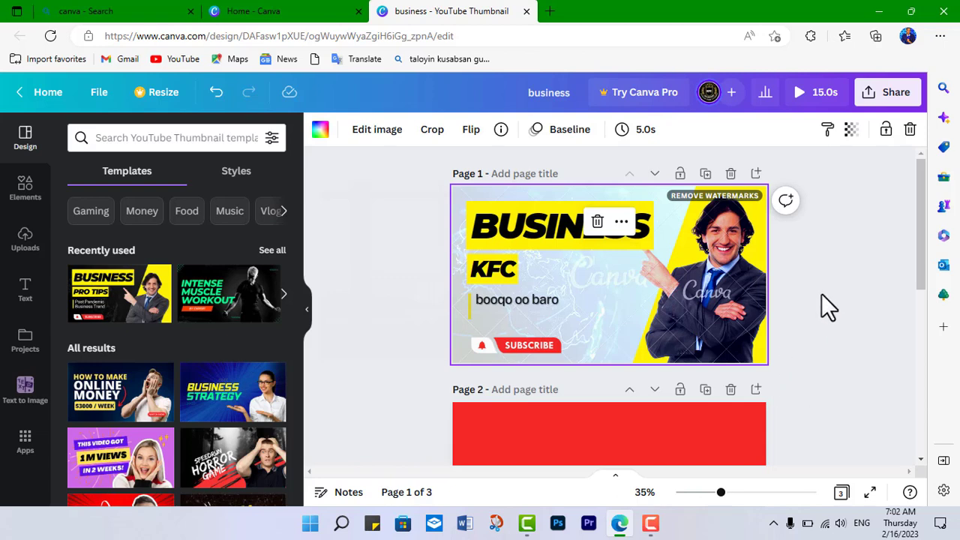
Place the Intense Muscle Workout template as page 2 and the Online Money template on page 3
left_click_drag(246, 281, 518, 422)
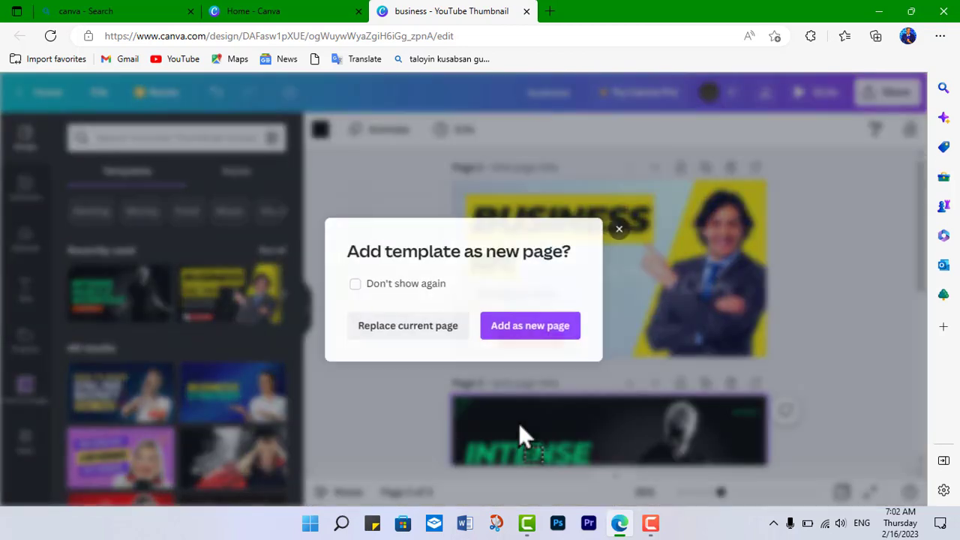
left_click(521, 327)
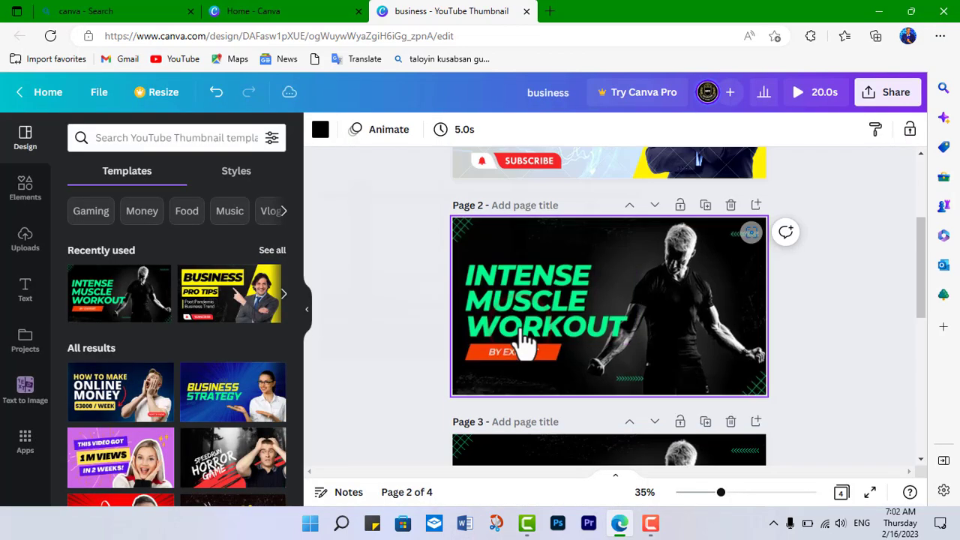
mouse_move(923, 269)
left_mouse_down()
mouse_move(904, 349)
mouse_move(914, 349)
left_mouse_up()
left_click_drag(142, 376, 391, 320)
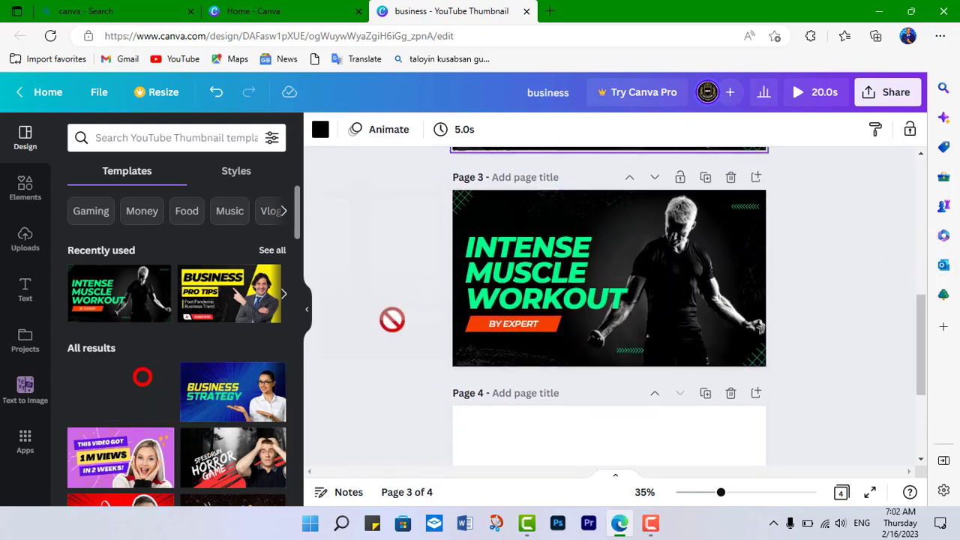
left_click_drag(582, 248, 583, 249)
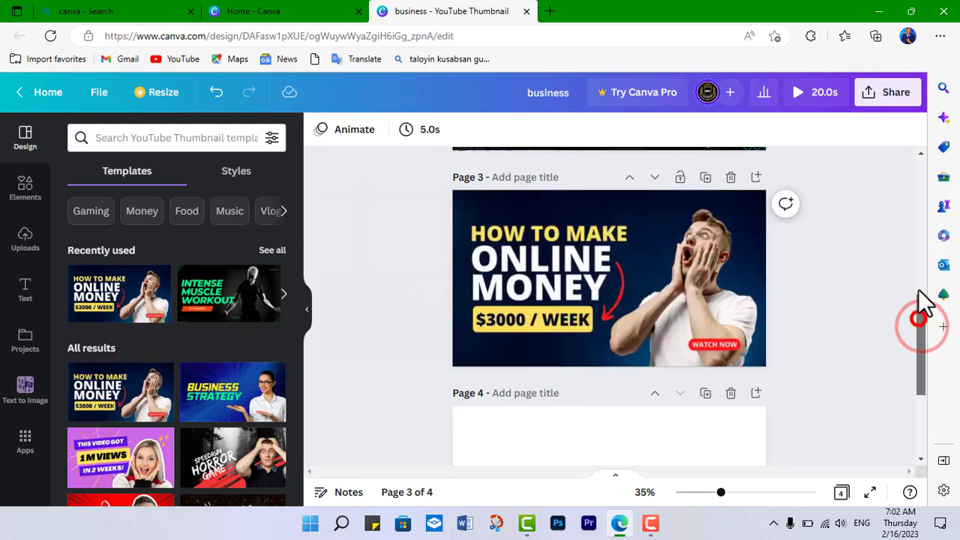
scroll(921, 286, "down", 1)
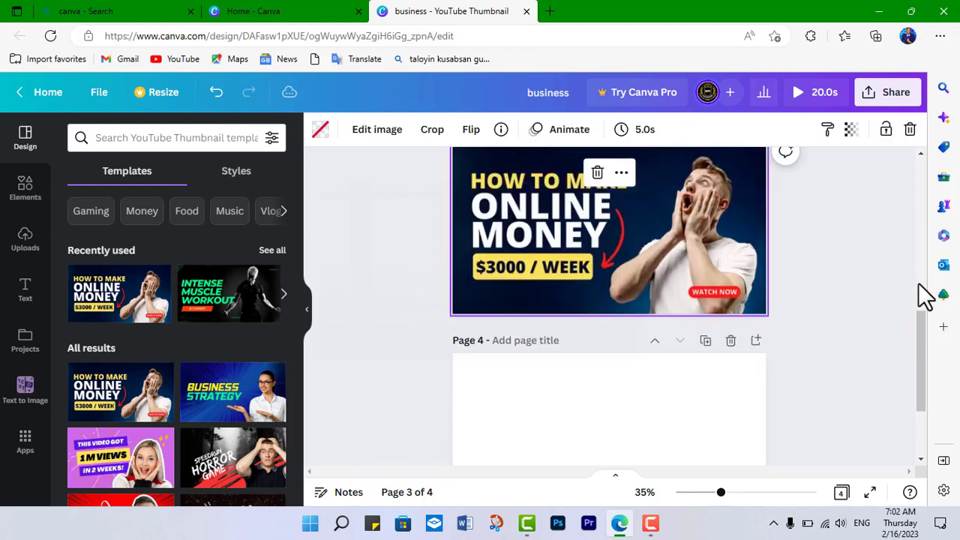
left_click_drag(923, 351, 903, 198)
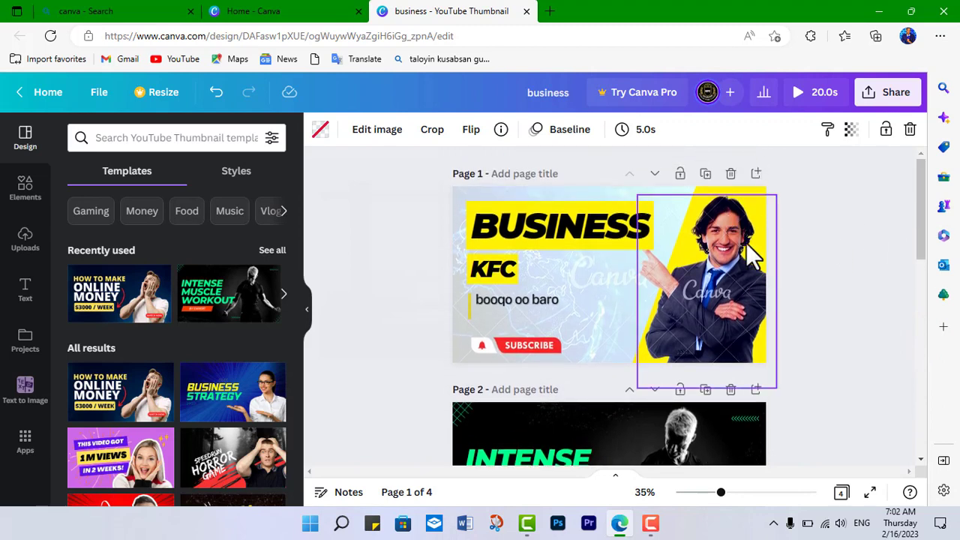
Post a comment on page 1 reading '1' with a blue checkmark sticker
left_click(586, 189)
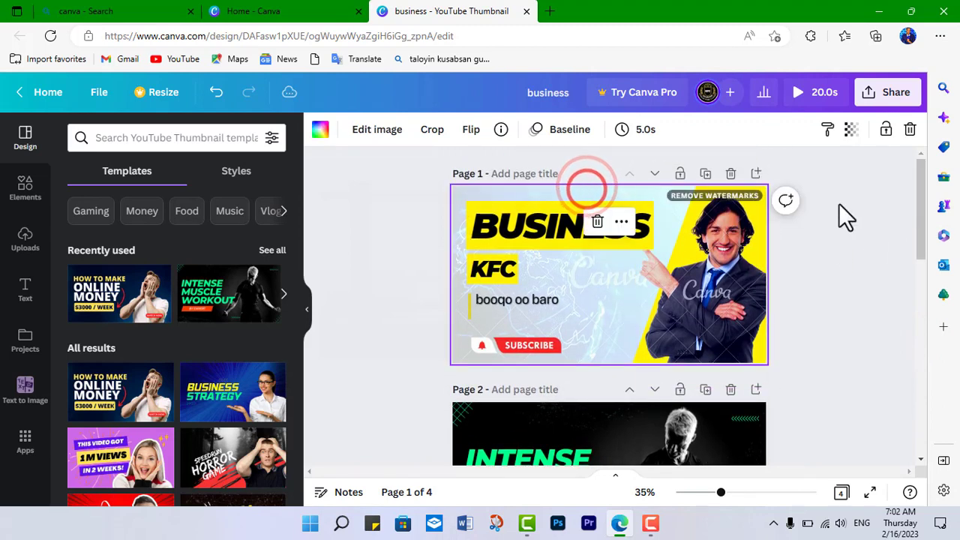
left_click(786, 203)
type("1")
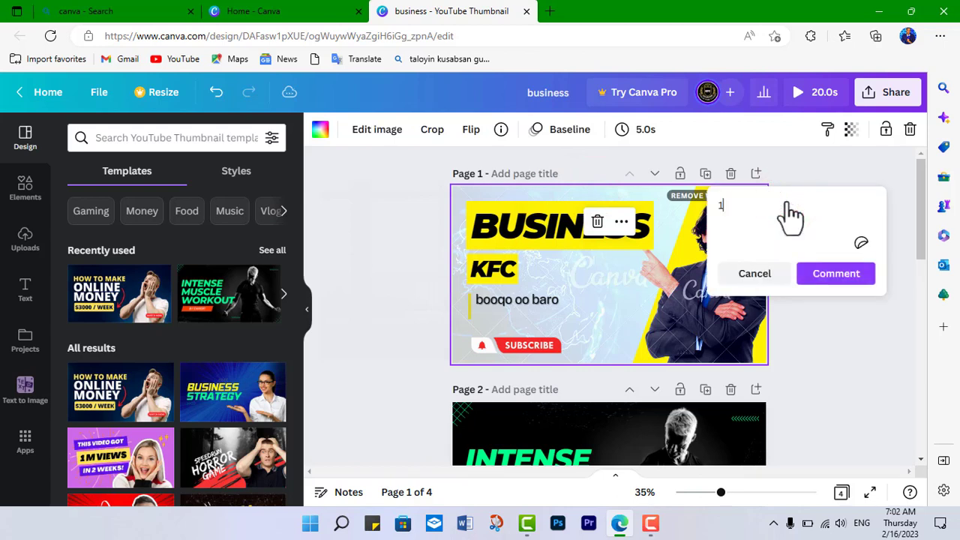
left_click(861, 244)
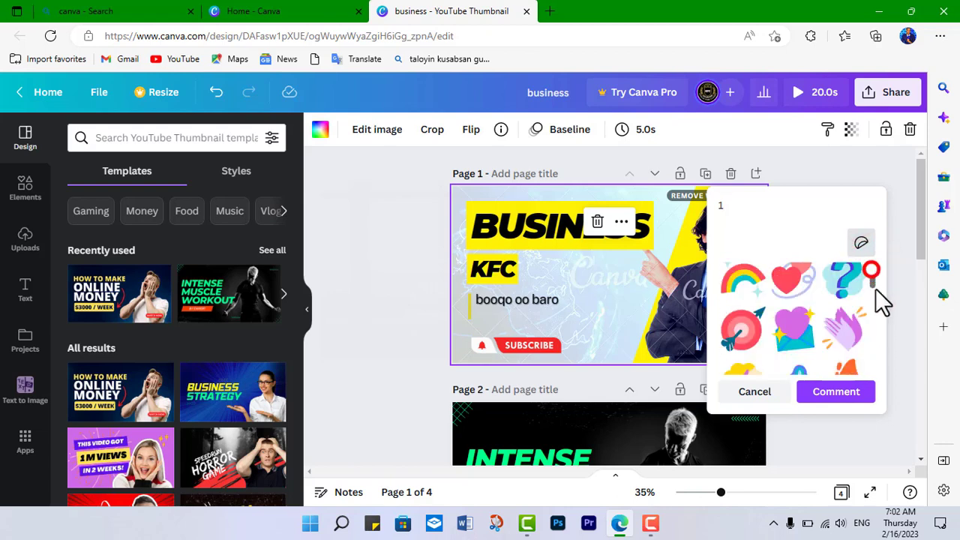
left_click_drag(877, 283, 875, 349)
left_click(846, 324)
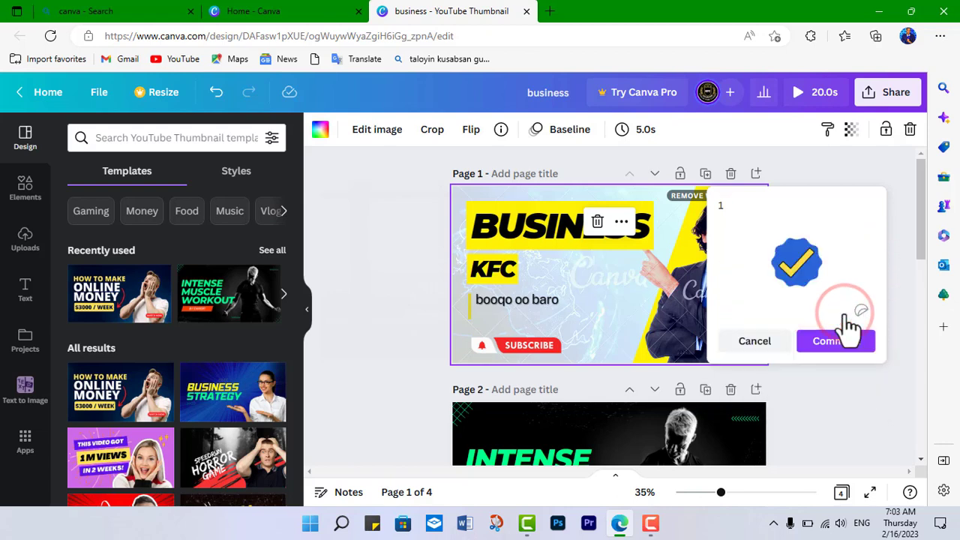
left_click(837, 348)
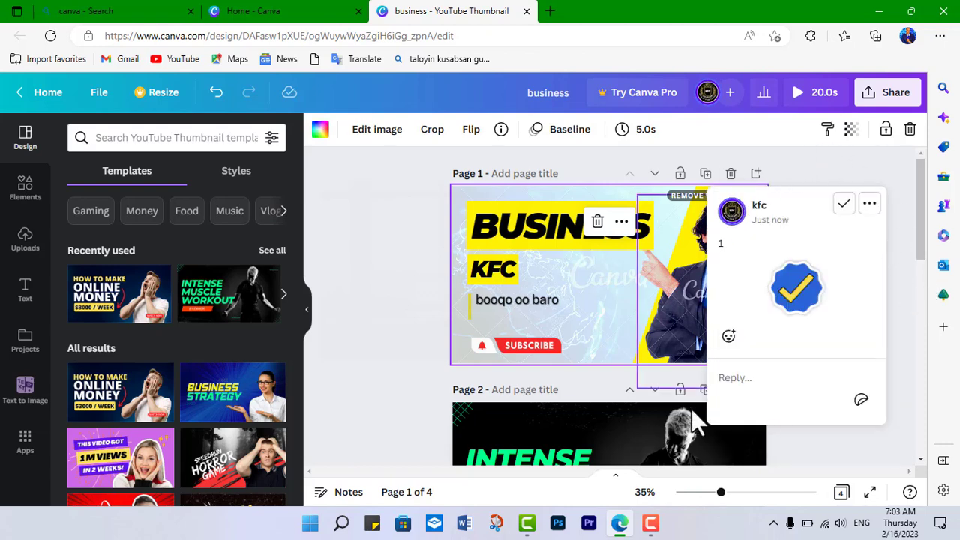
left_click(723, 428)
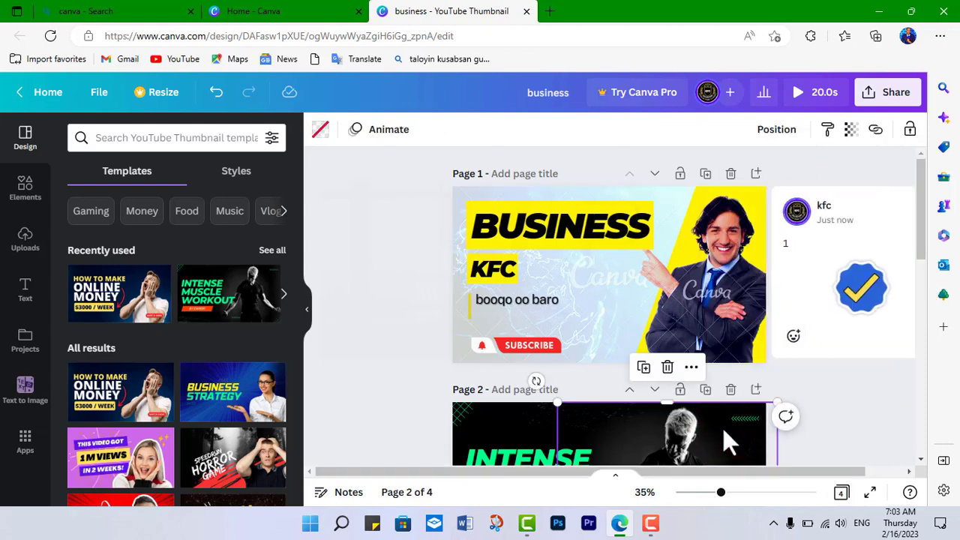
Copy page 1's world-map background image and paste it back onto the page
left_click(496, 43)
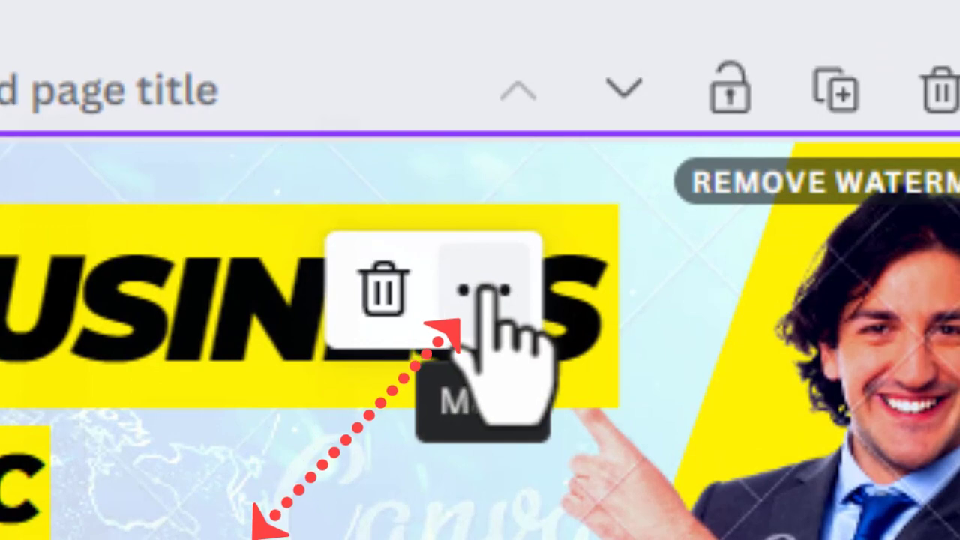
left_click(481, 289)
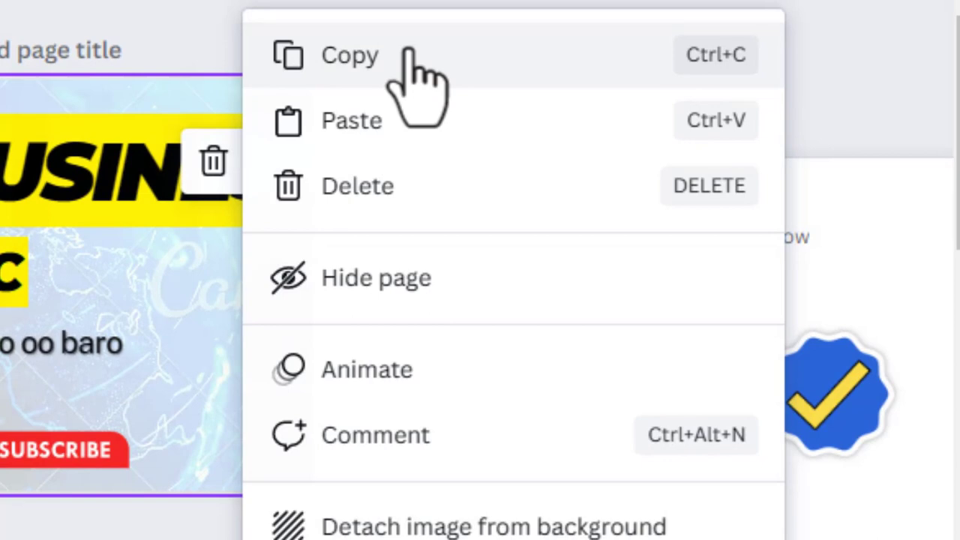
left_click(409, 51)
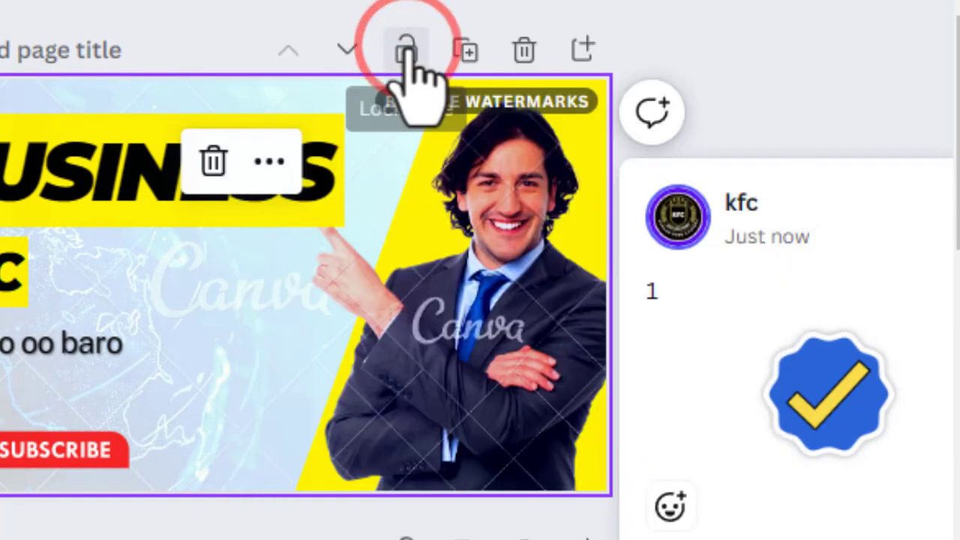
left_click(266, 154)
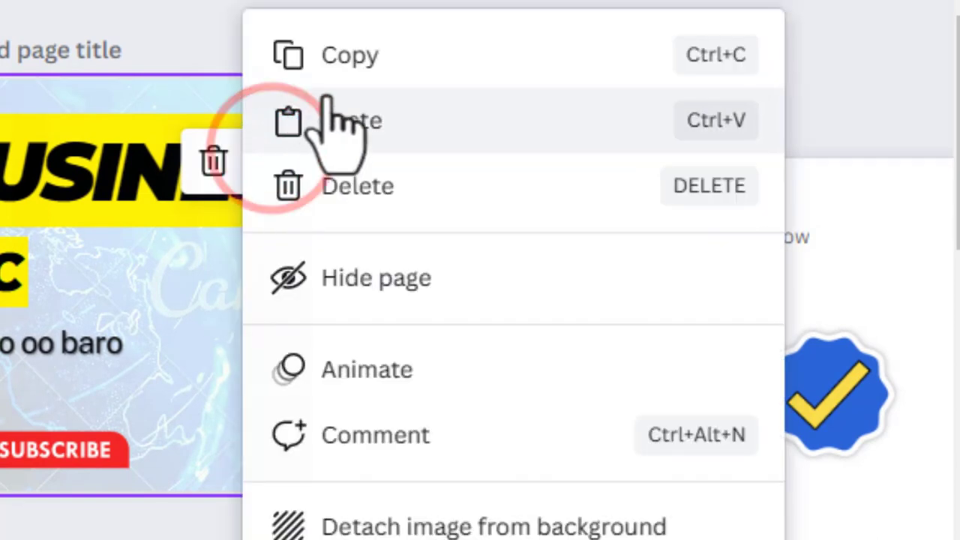
left_click(360, 114)
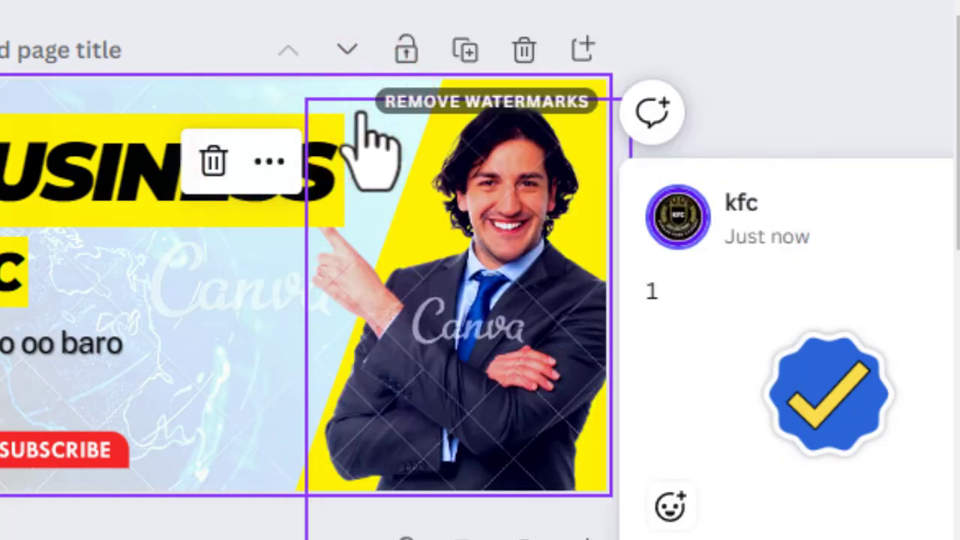
Duplicate the BUSINESS headline, move the copy below the KFC line, then delete it
left_click(135, 189)
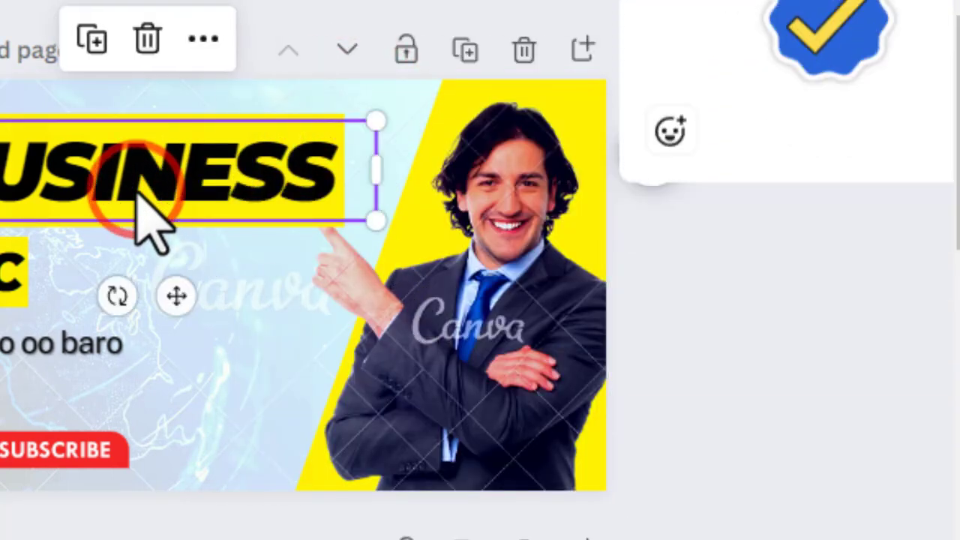
left_click(190, 41)
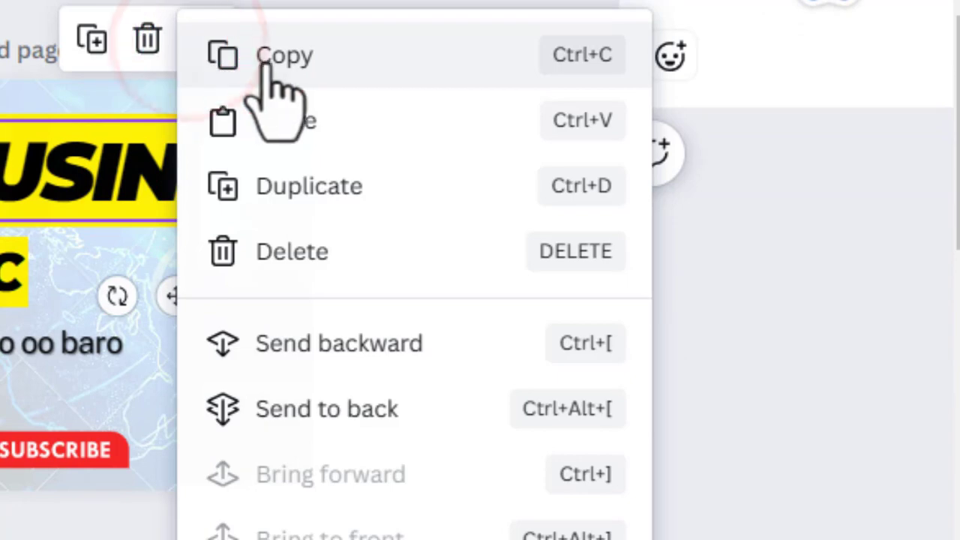
left_click(262, 53)
left_click(202, 39)
left_click(250, 102)
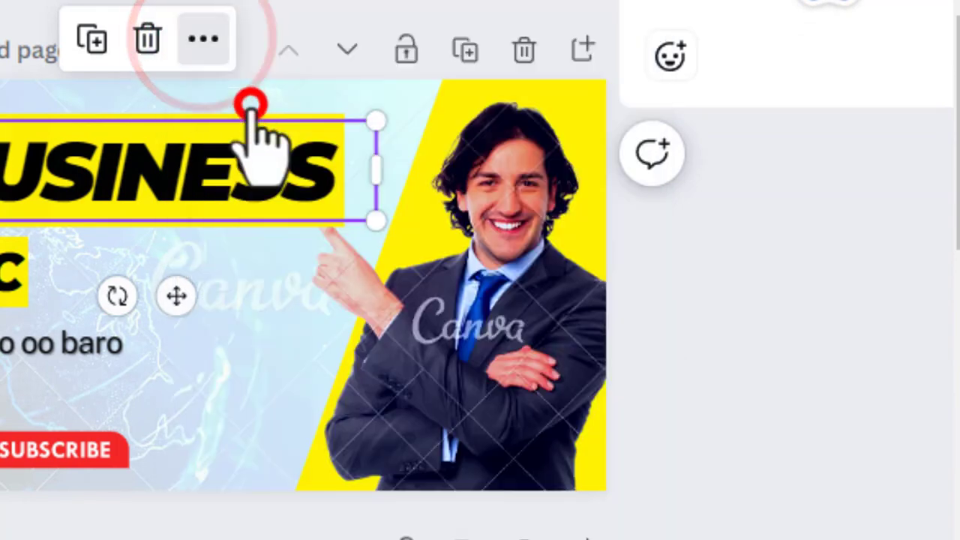
left_click_drag(225, 169, 223, 337)
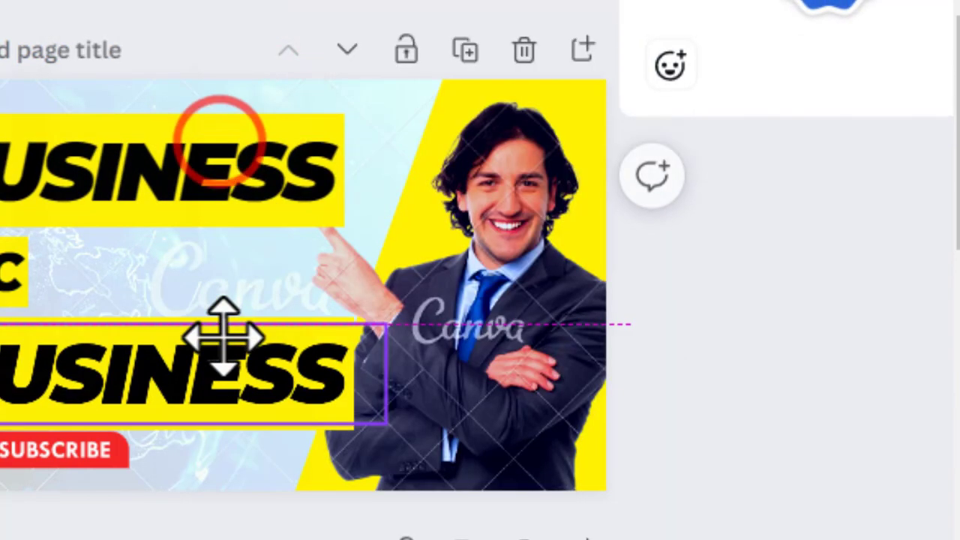
key("Delete")
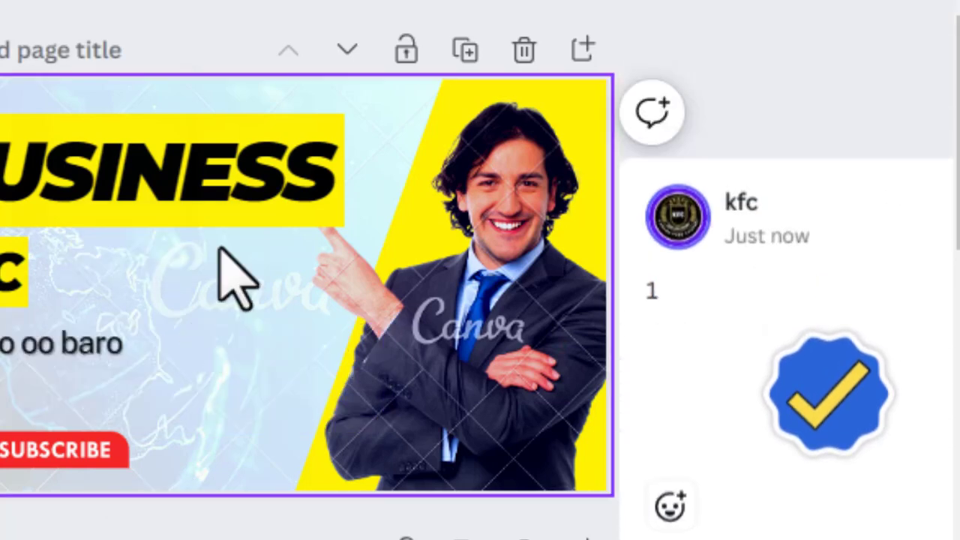
Delete the world-map background from page 1, then reselect the BUSINESS headline
left_click(236, 96)
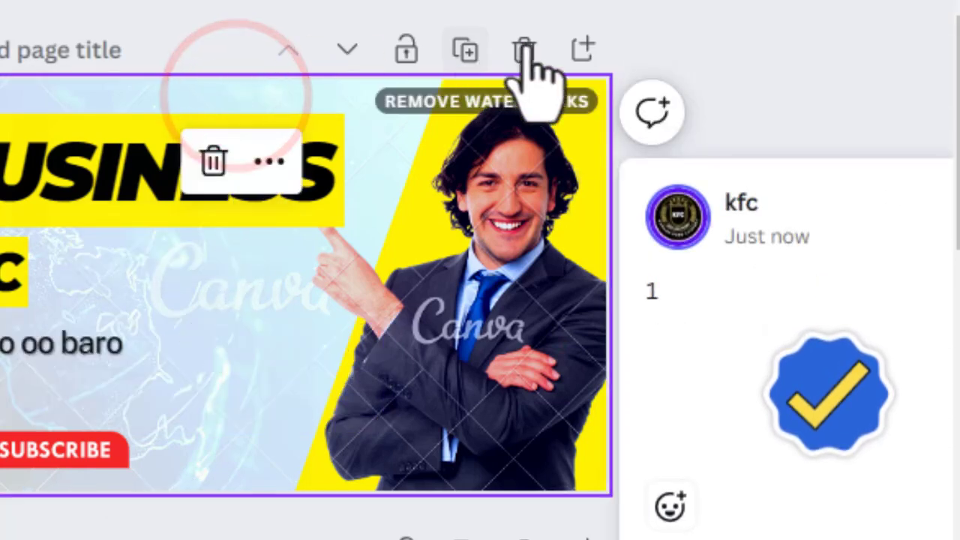
left_click(275, 163)
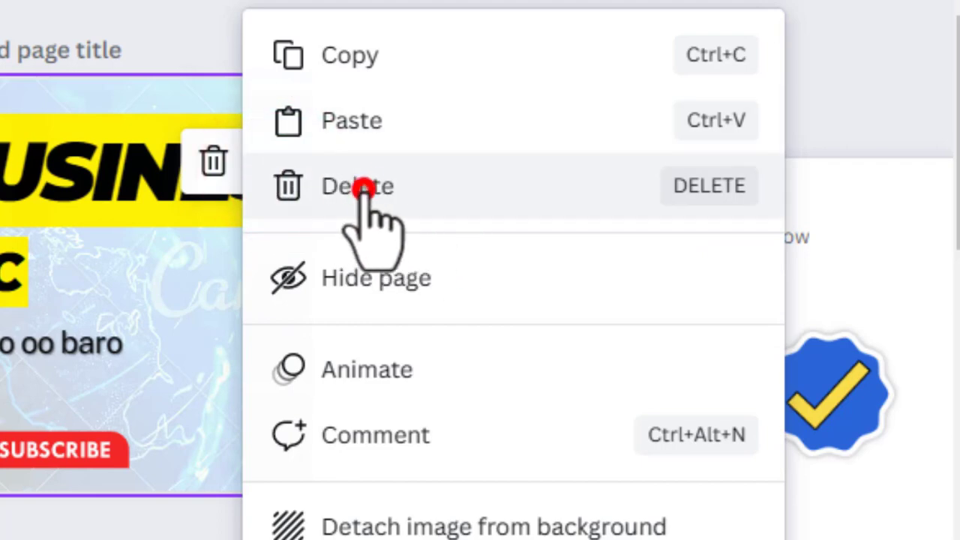
left_click(362, 188)
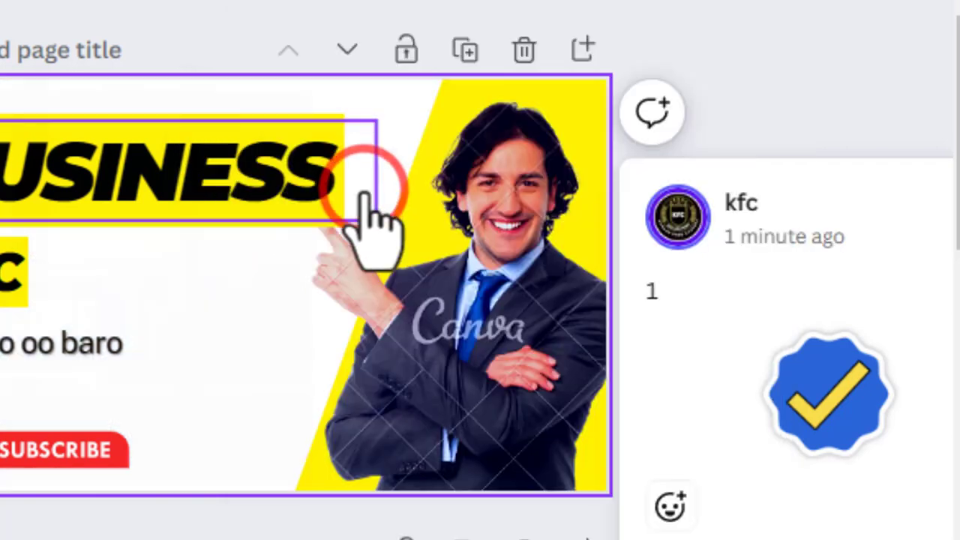
left_click(214, 304)
left_click(357, 101)
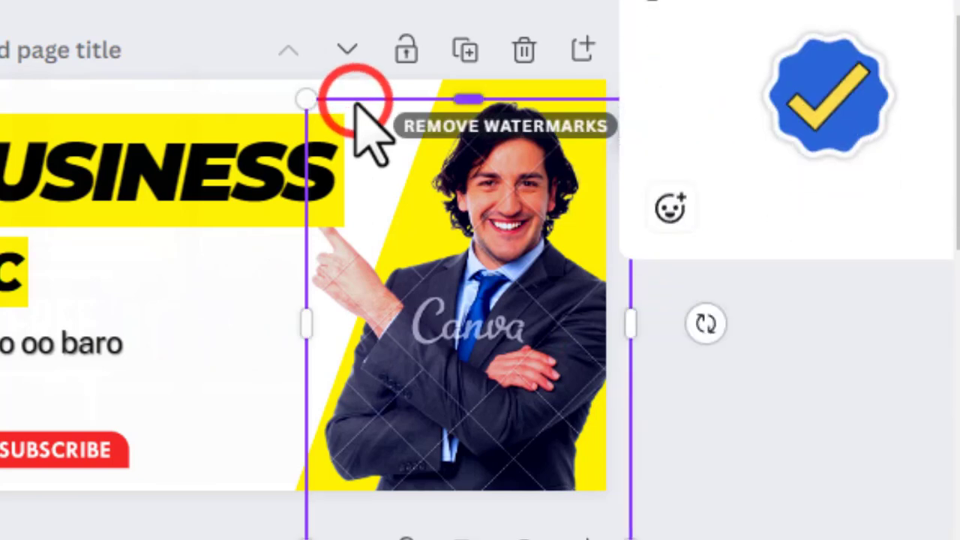
left_click(210, 100)
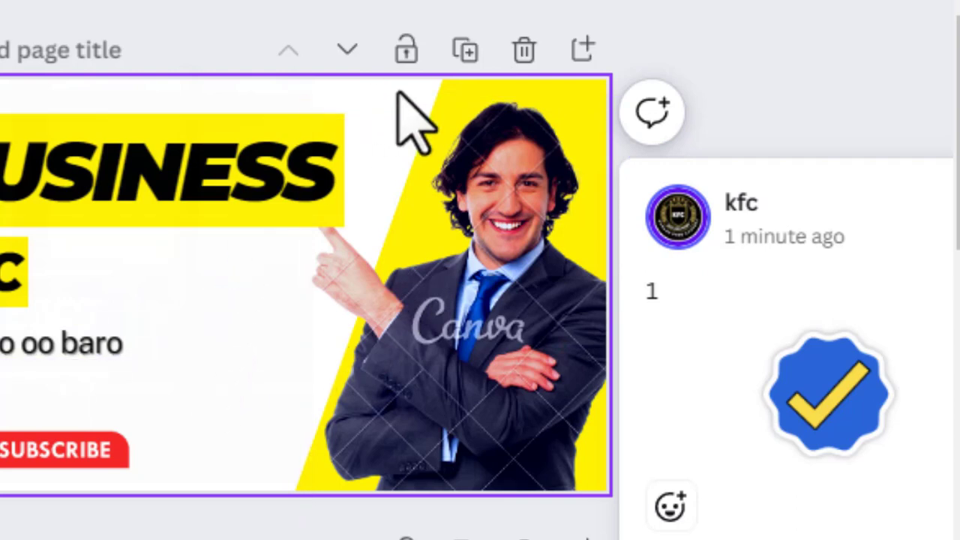
left_click(346, 163)
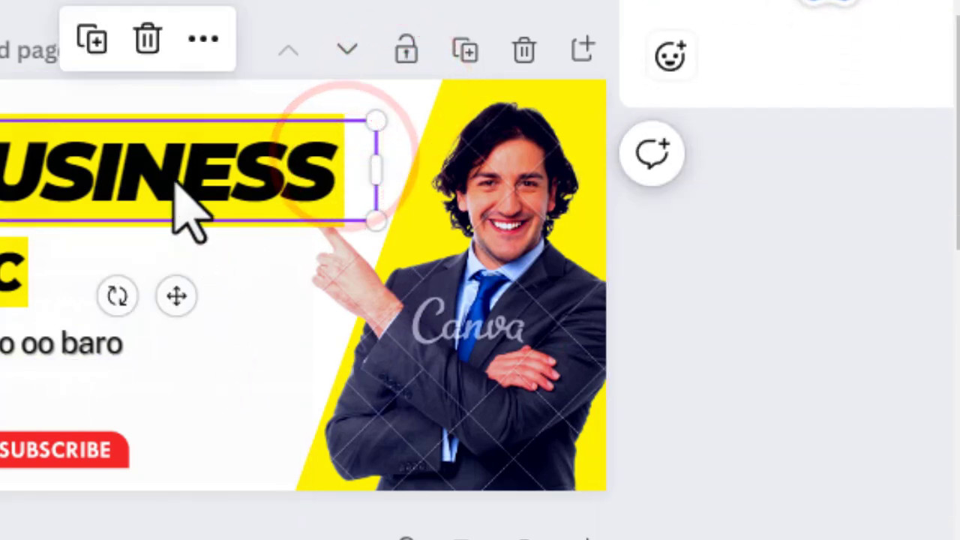
left_click(192, 27)
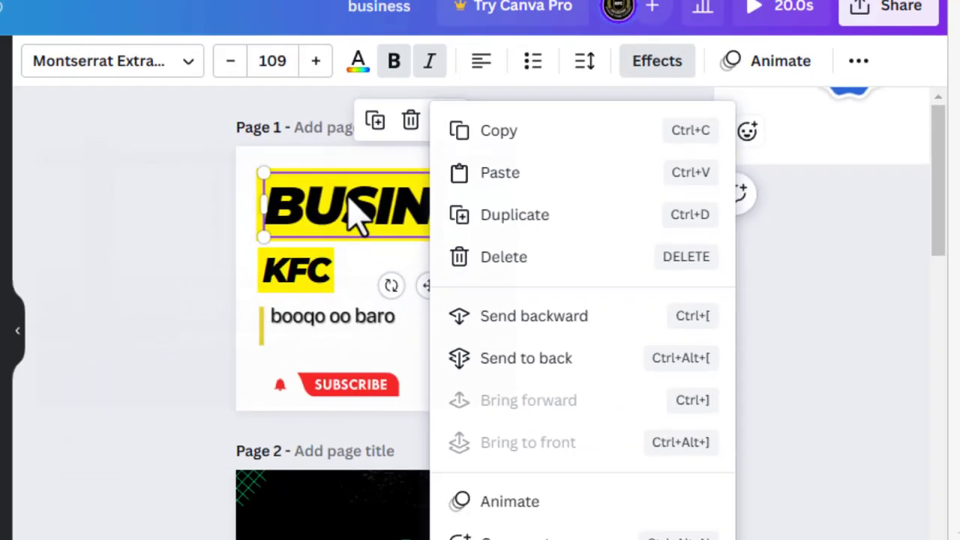
Move the man's photo left over the text and bring it to the front
left_click(401, 225)
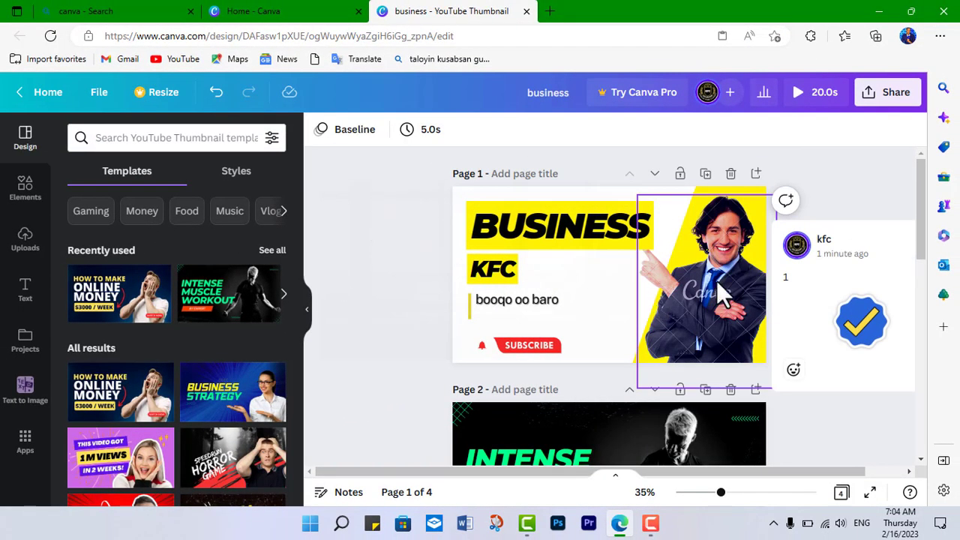
left_click_drag(677, 281, 604, 277)
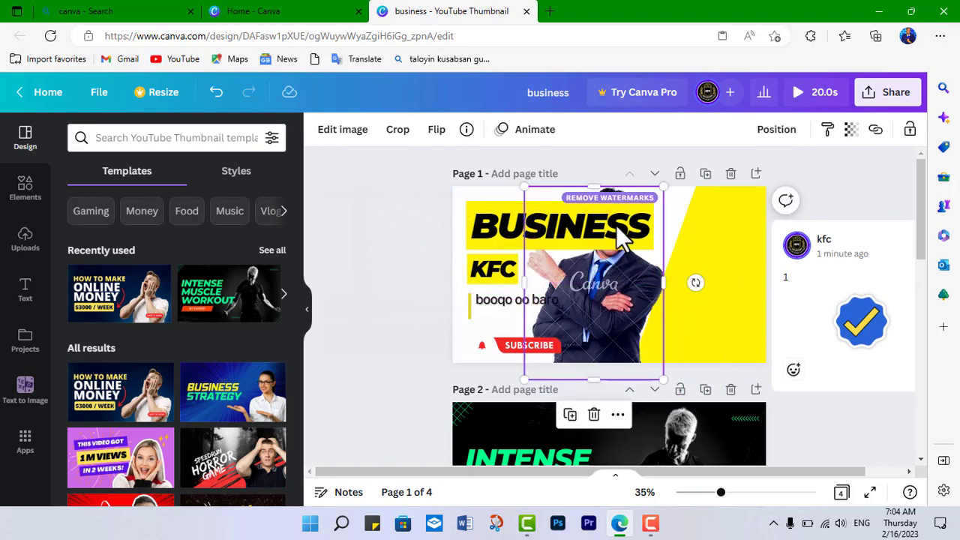
left_click(616, 415)
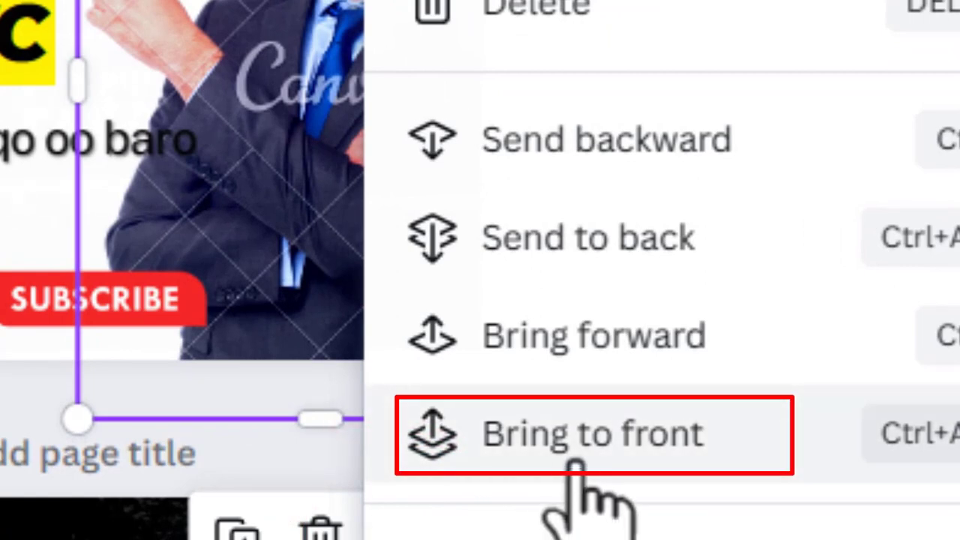
left_click(641, 454)
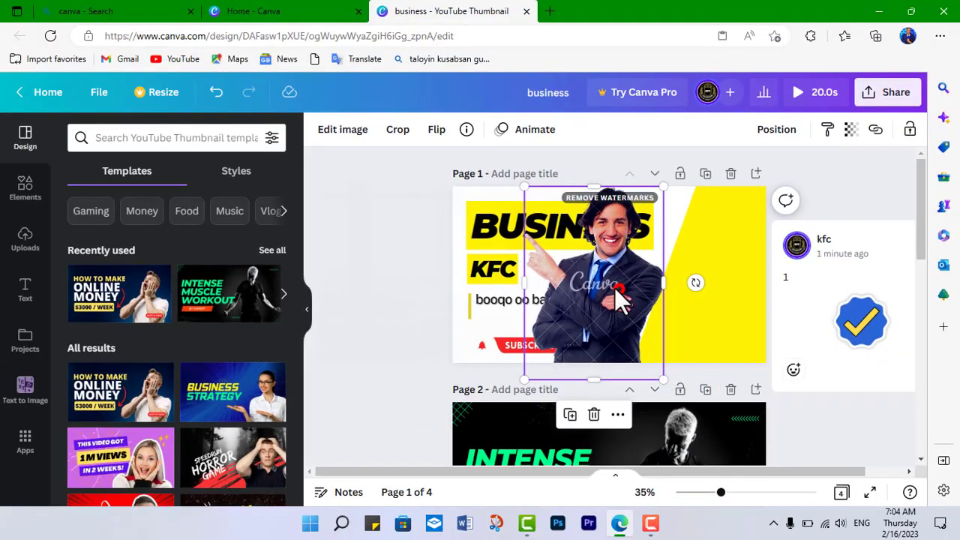
mouse_move(614, 287)
left_mouse_down()
mouse_move(568, 283)
mouse_move(604, 267)
mouse_move(630, 275)
left_mouse_up()
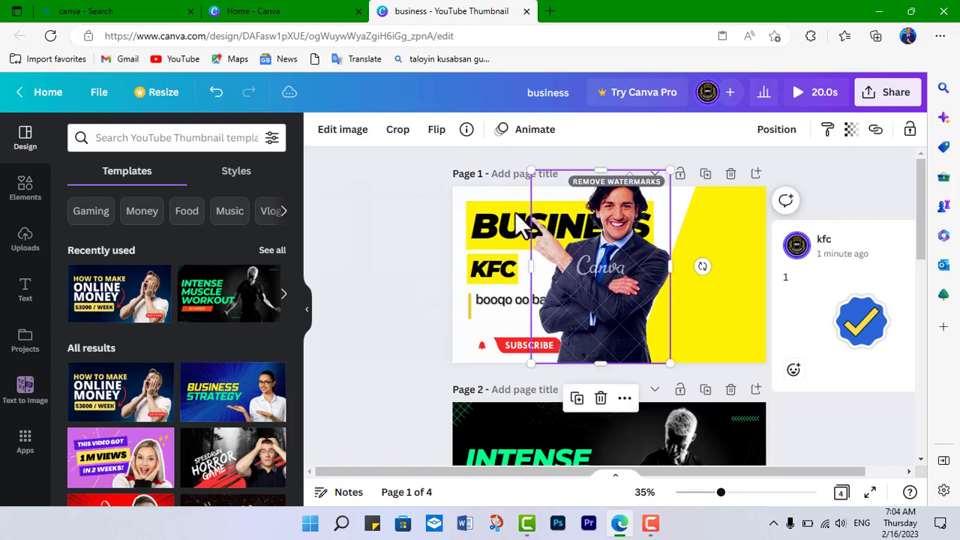
Bring the BUSINESS headline forward so it shows in front of the photo
left_click(498, 211)
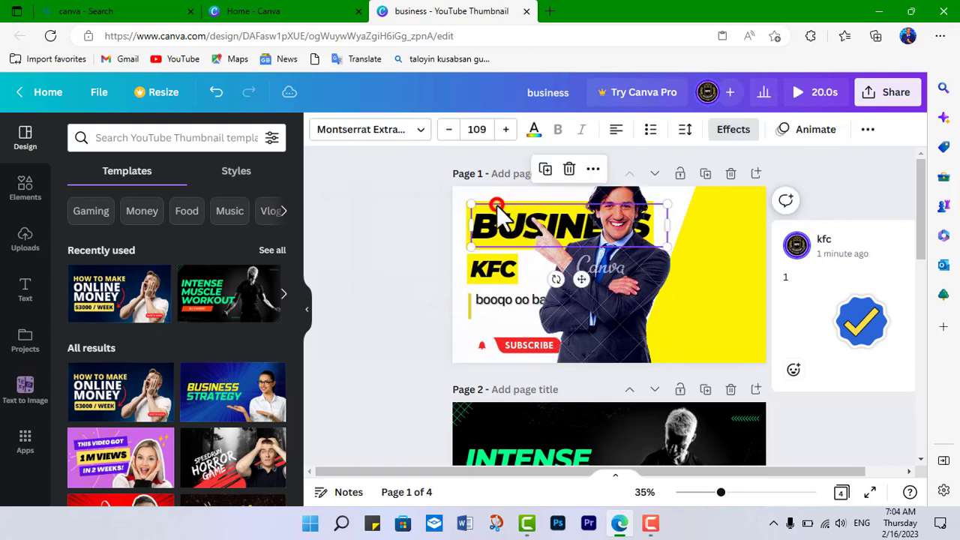
left_click(592, 170)
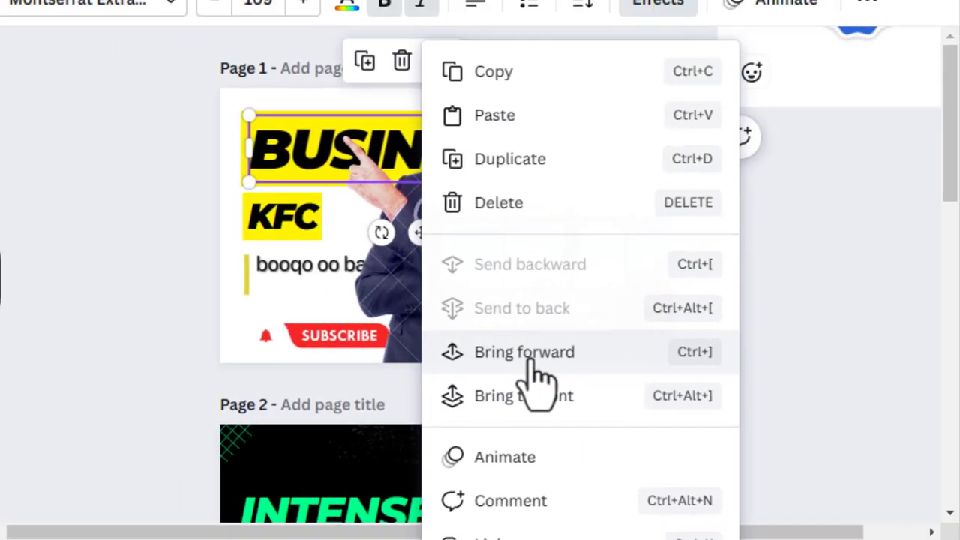
left_click(651, 360)
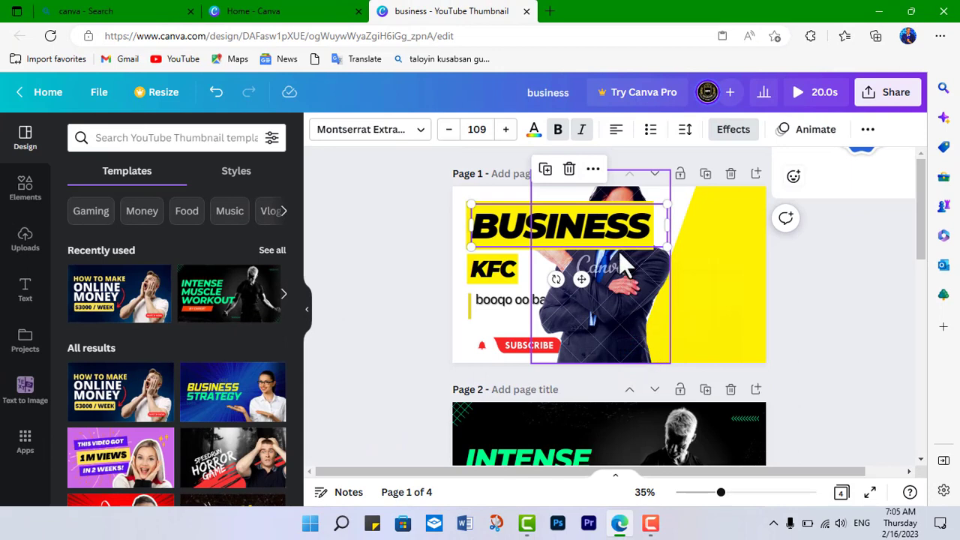